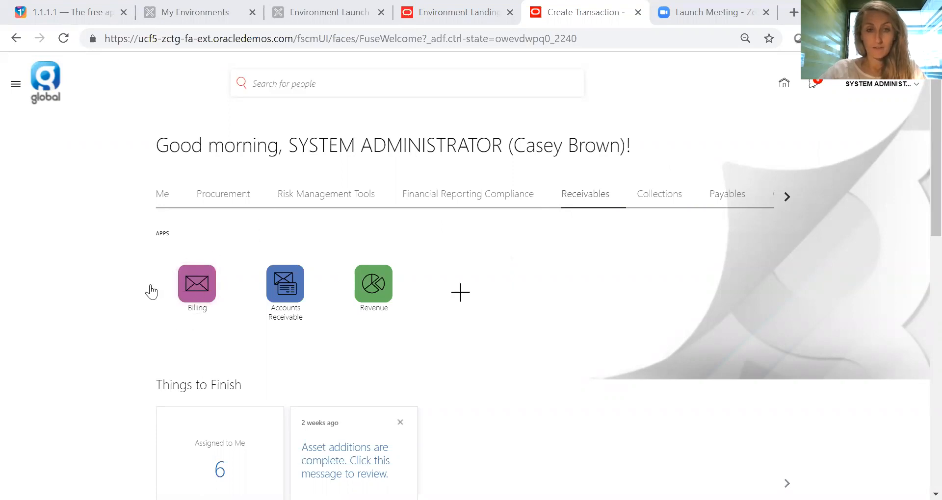
- Open the Billing work area and start creating a new transaction
click(197, 290)
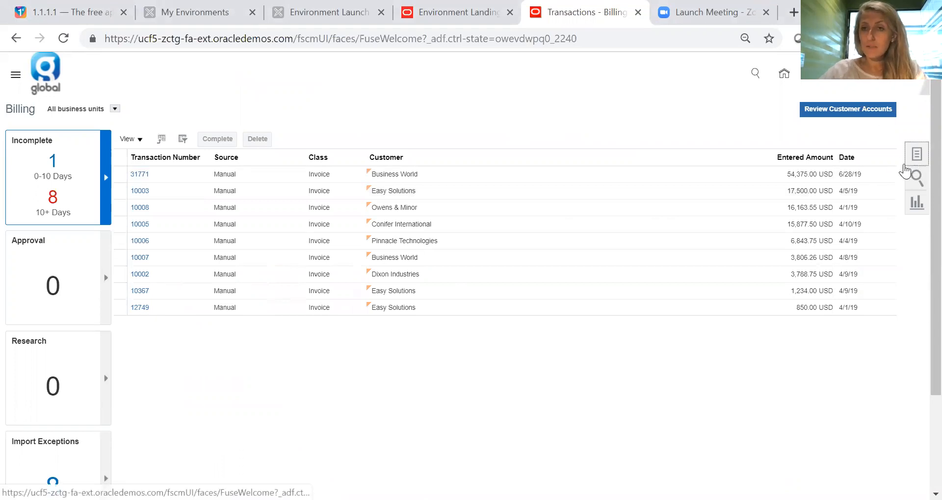
click(916, 155)
click(823, 119)
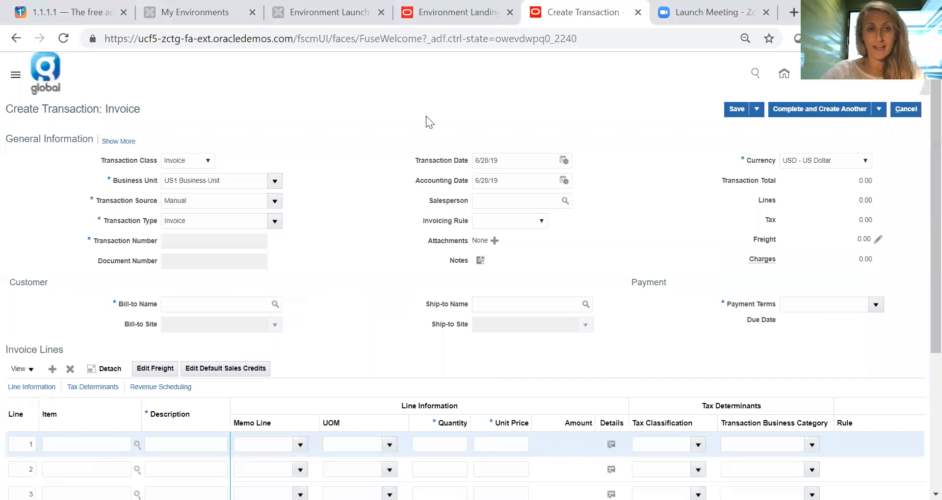
- Review the available transaction class and transaction source options for the new invoice
click(204, 165)
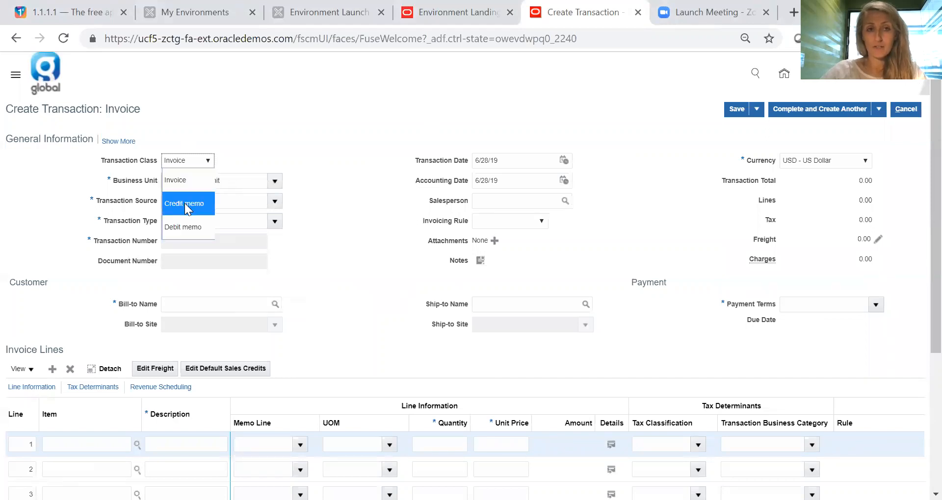
click(269, 138)
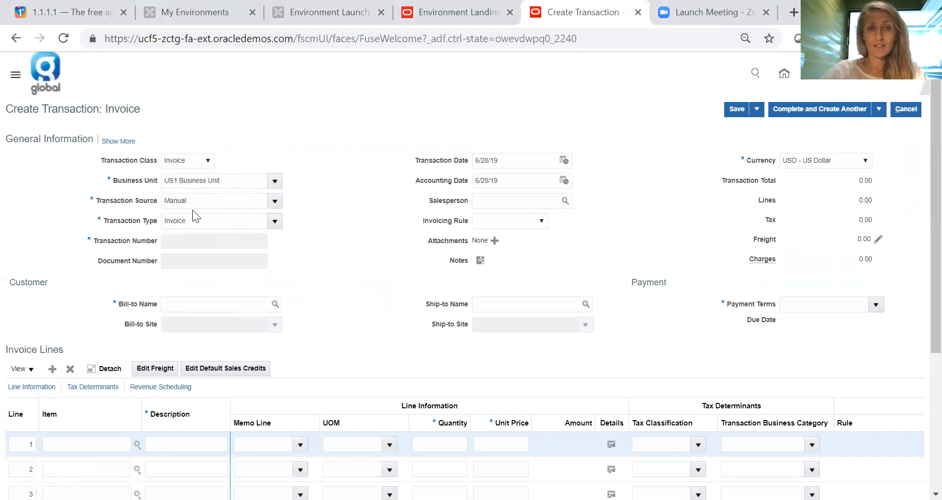
click(275, 202)
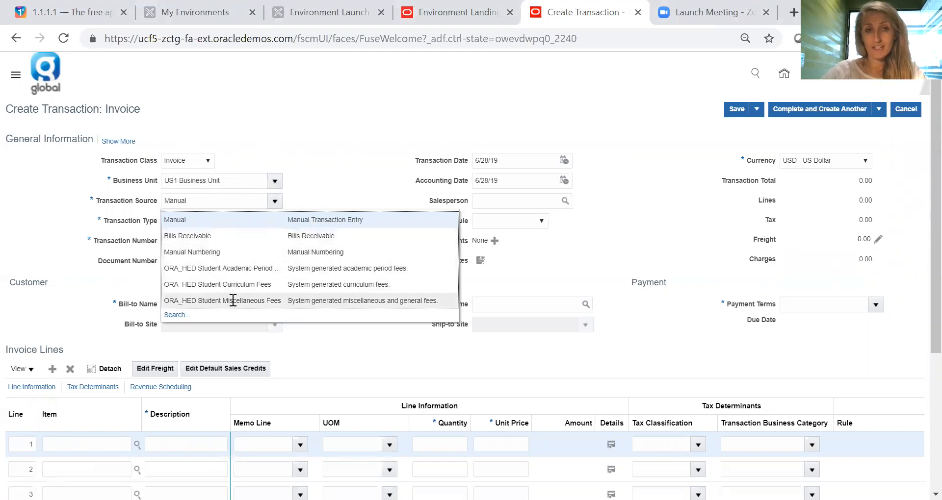
click(298, 198)
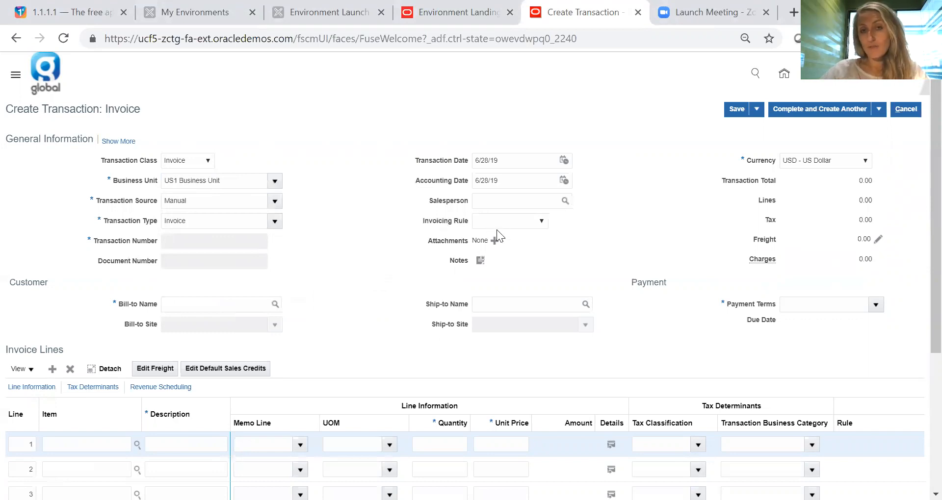
- Set the invoicing rule to In Advance in the invoice's general information
click(543, 223)
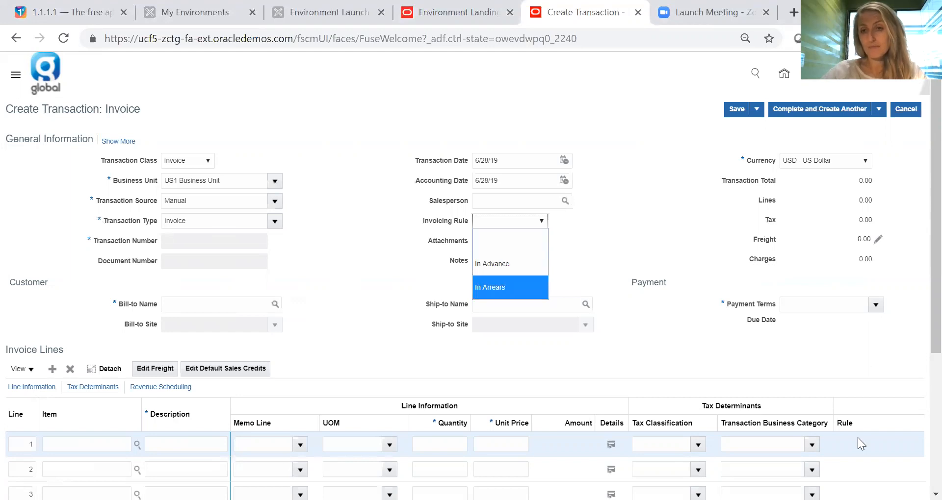
scroll(918, 344, down, 2)
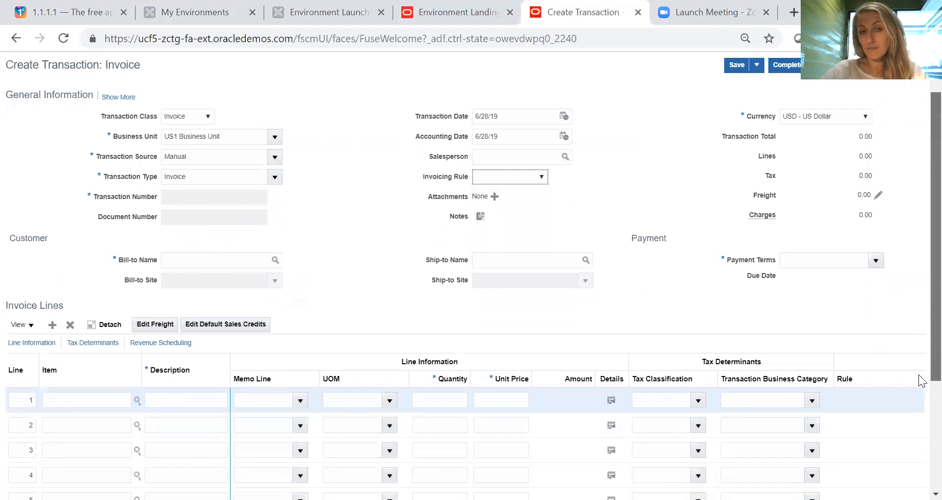
scroll(923, 382, down, 2)
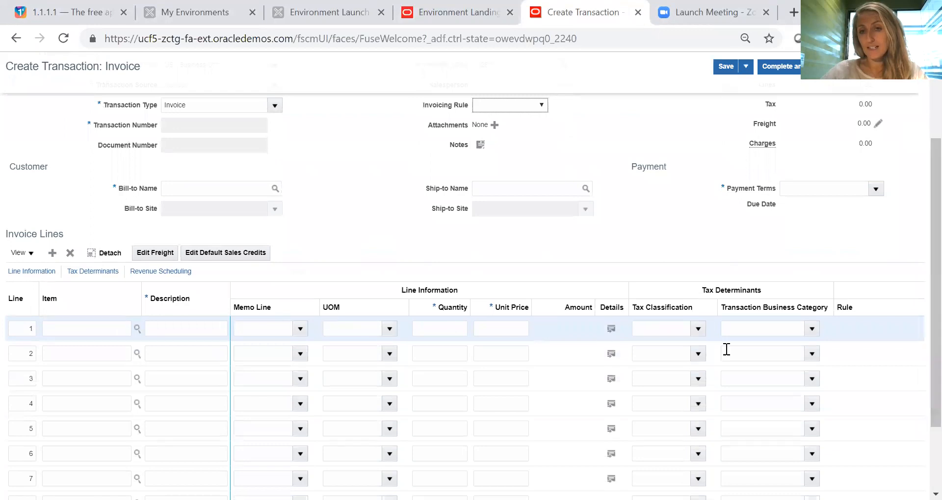
click(896, 335)
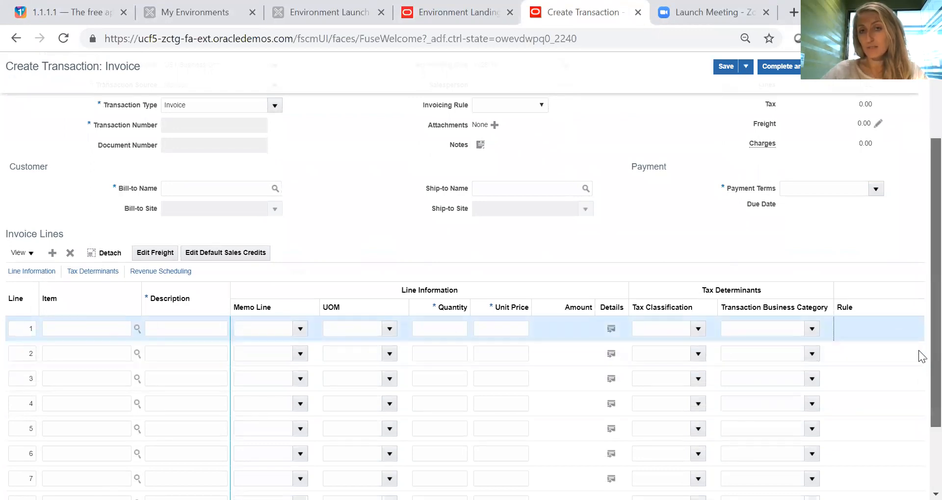
scroll(918, 343, up, 2)
click(542, 181)
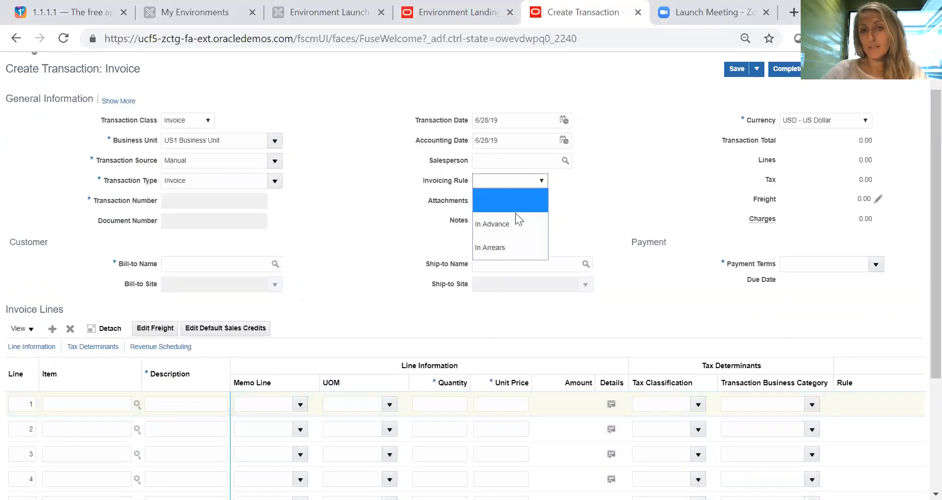
click(505, 220)
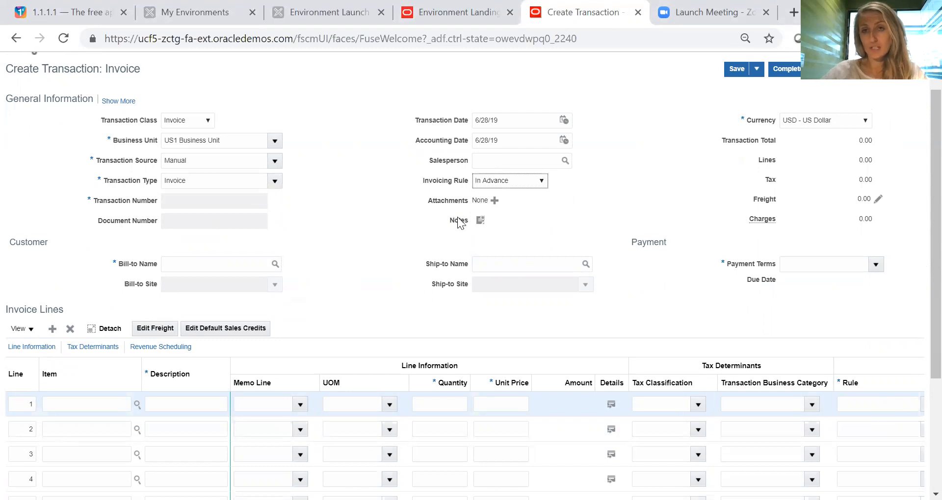
- Enter Business World as the bill-to customer and replace it with Easy Solutions
click(202, 265)
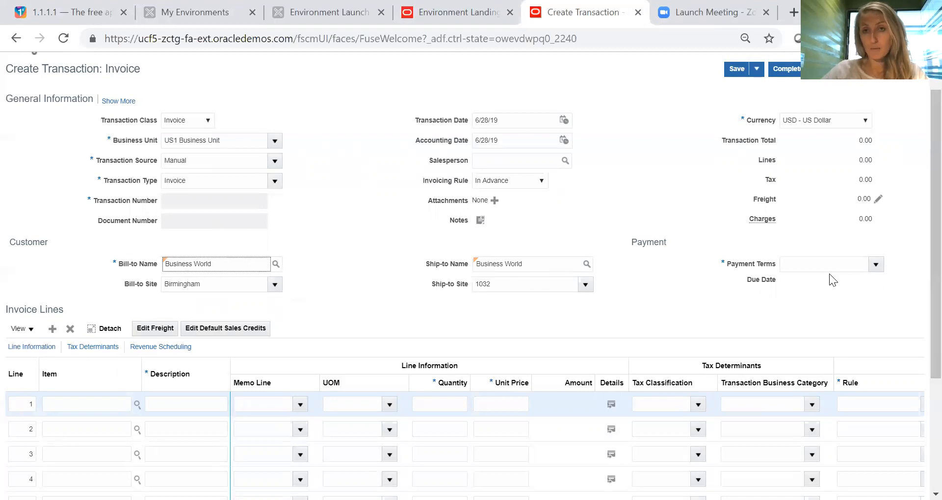
drag(222, 265, 79, 274)
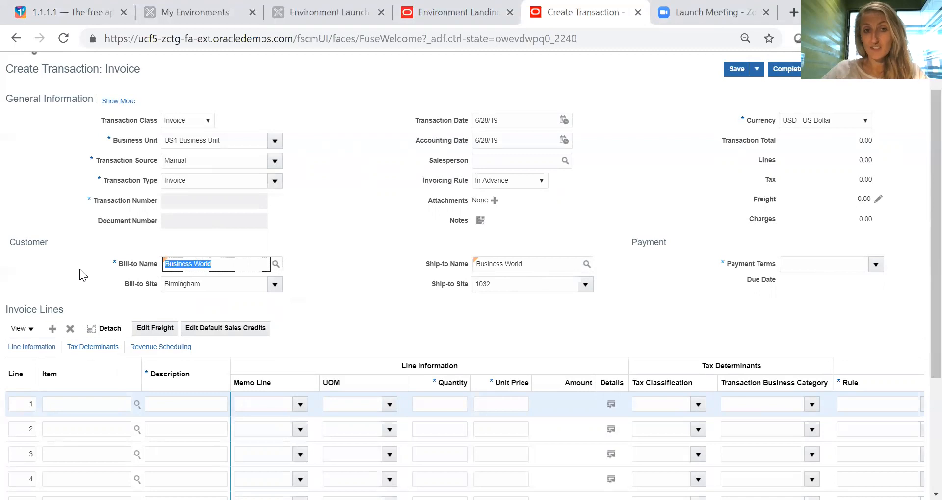
key(BackSpace)
text(Easy Solutions)
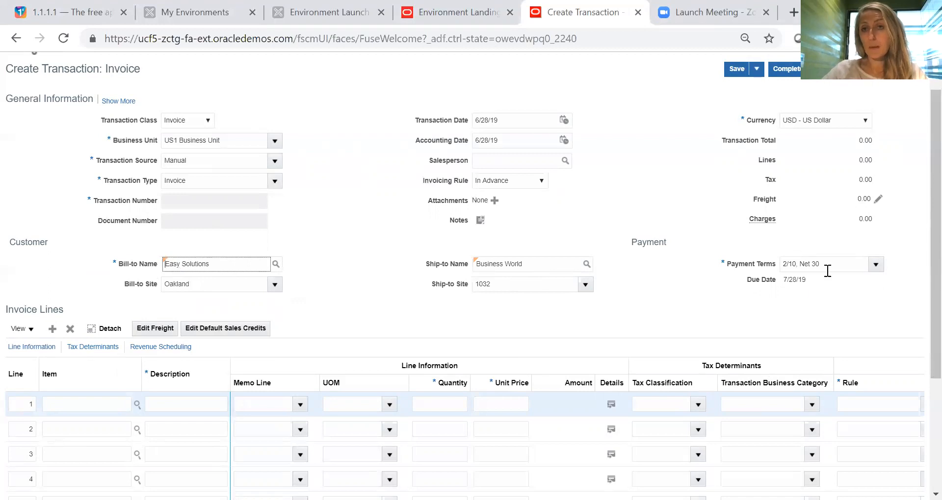
- Set the invoice's bill-to customer back to Business World
drag(221, 264, 146, 257)
key(BackSpace)
text(Business World)
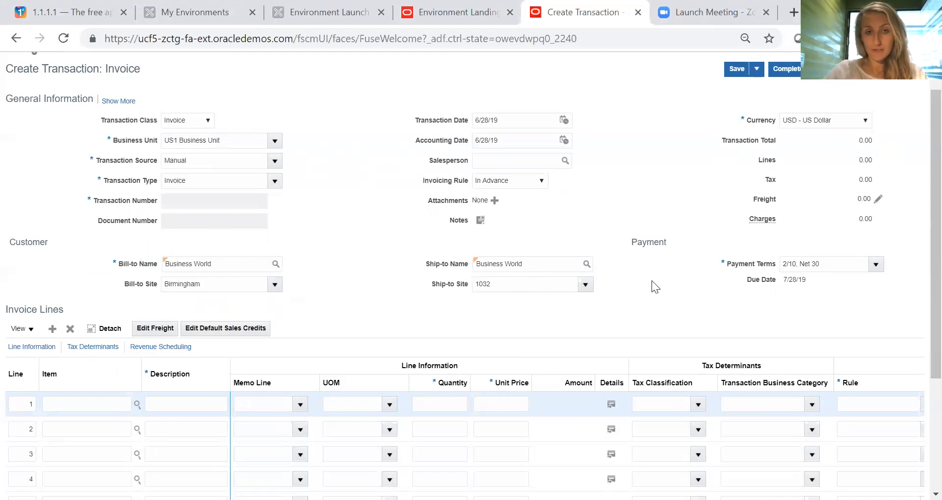
- Set invoice line 1's memo line to 1 Year Support and review its revenue scheduling details
scroll(651, 281, down, 3)
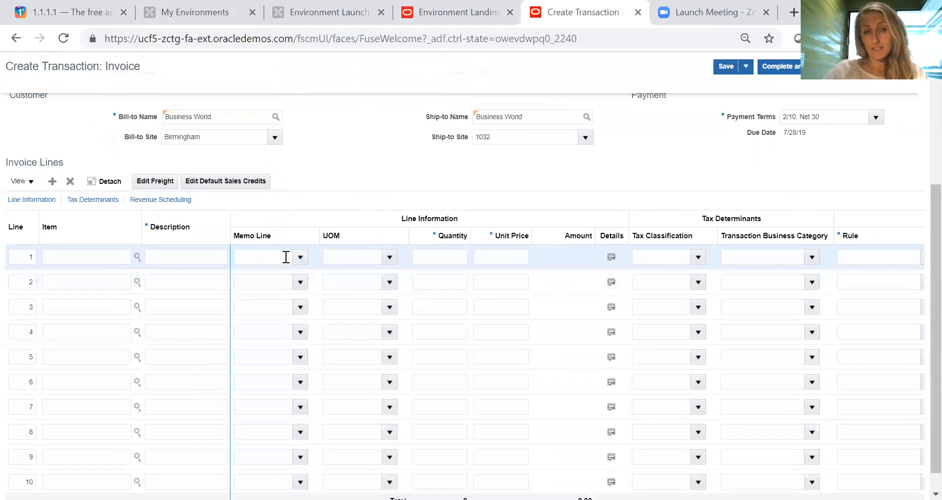
click(299, 258)
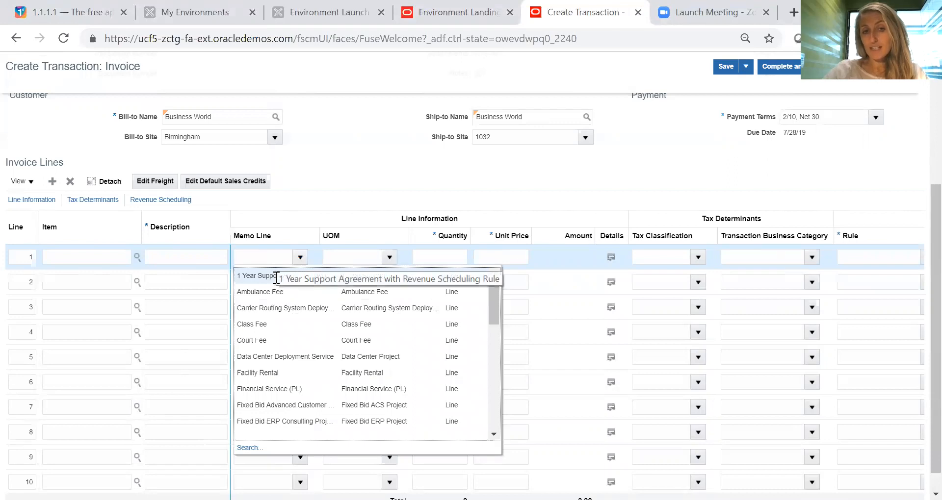
click(277, 277)
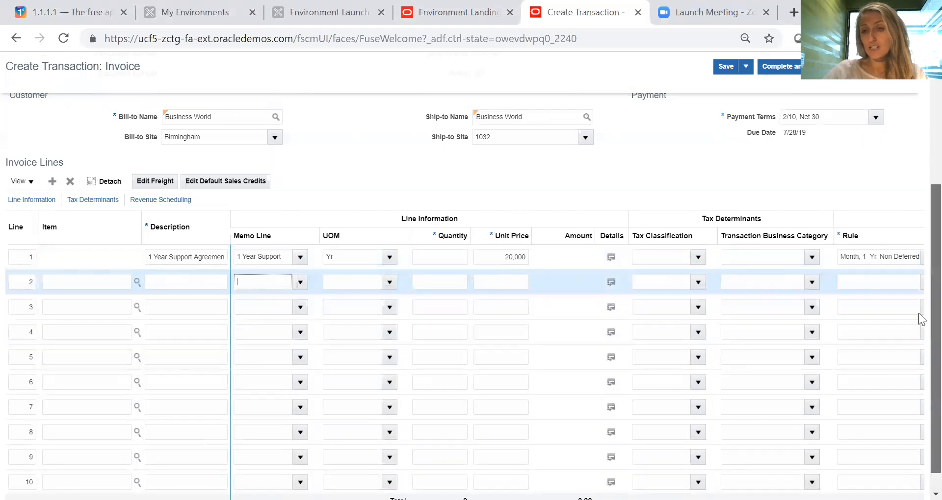
scroll(921, 319, down, 1)
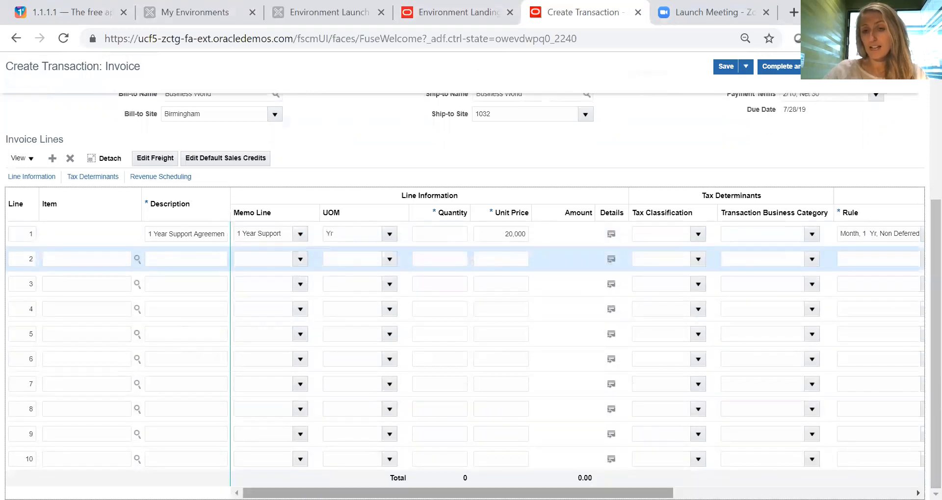
scroll(922, 436, right, 10)
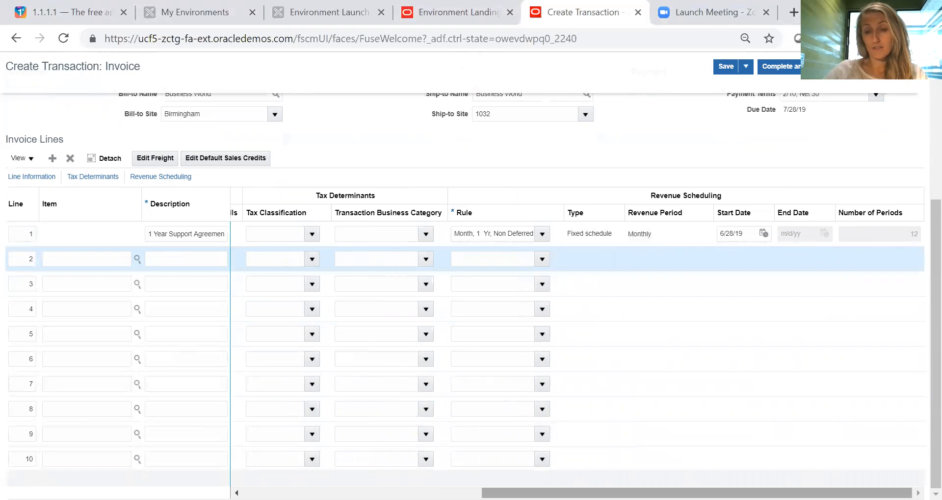
scroll(551, 466, left, 10)
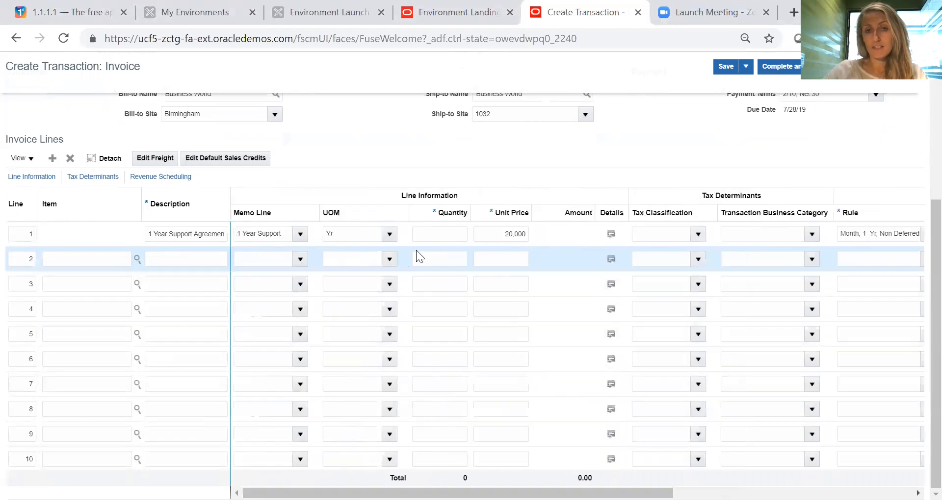
click(430, 233)
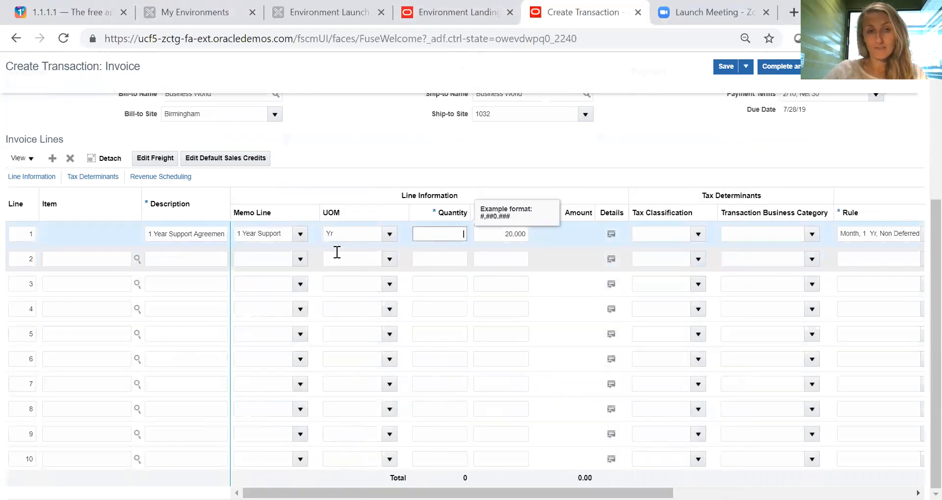
- Set invoice line 1's memo line to Facility Rental with a quantity of 5000
click(301, 234)
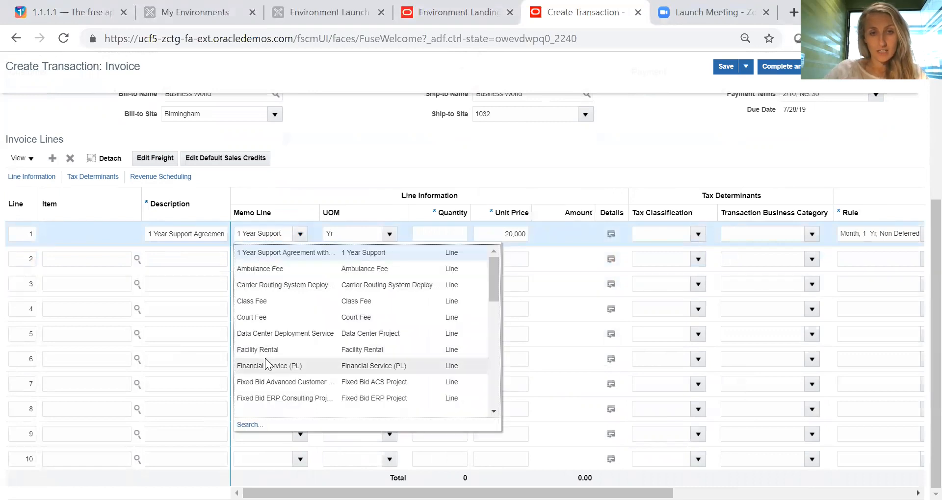
click(268, 349)
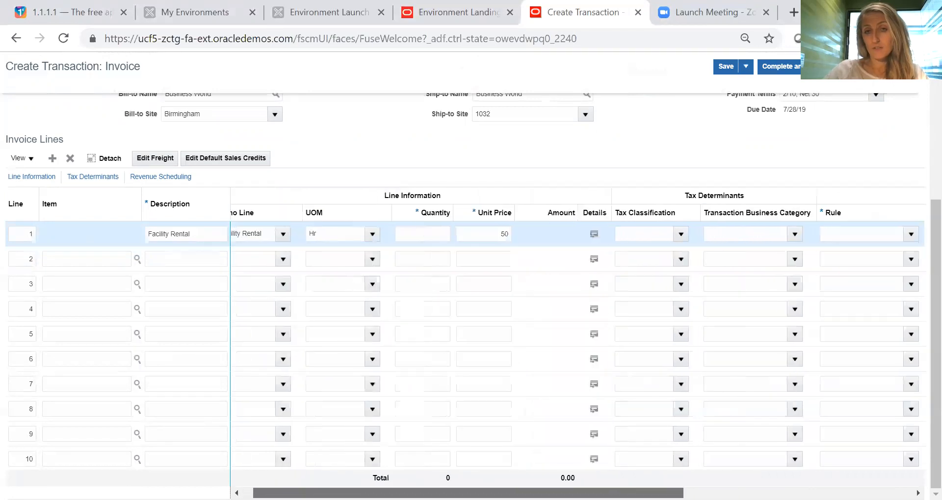
click(428, 239)
text(5000)
click(436, 143)
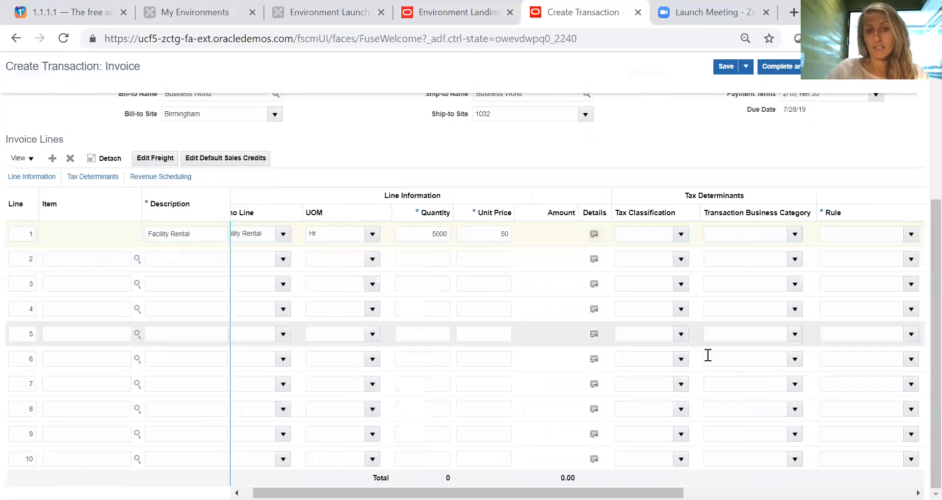
- Set the revenue scheduling rule of the Facility Rental line to 3 Months, Fixed Non Deferred
drag(471, 493, 597, 493)
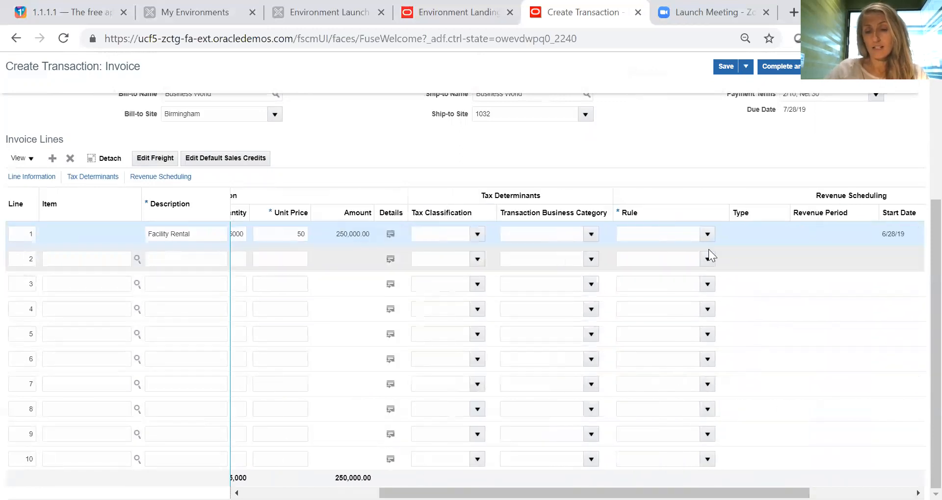
click(707, 235)
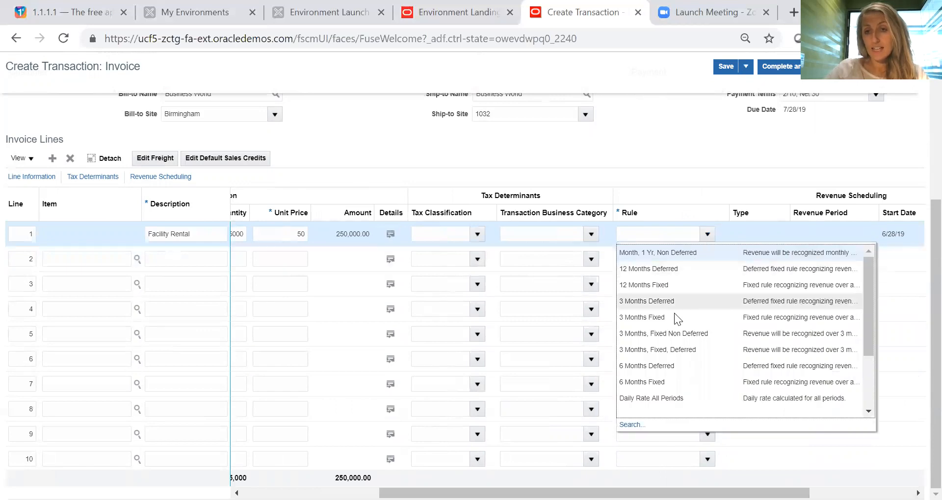
click(660, 335)
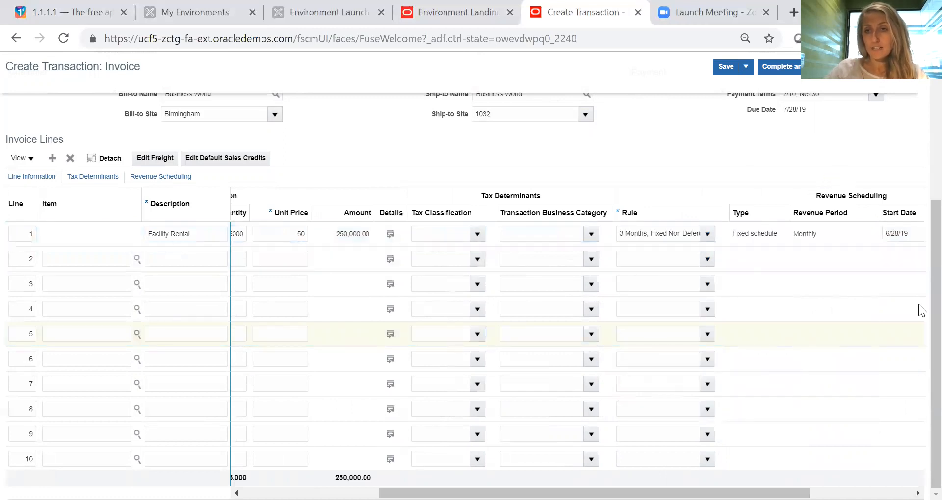
- Save the new invoice transaction
scroll(920, 311, up, 4)
scroll(922, 182, up, 1)
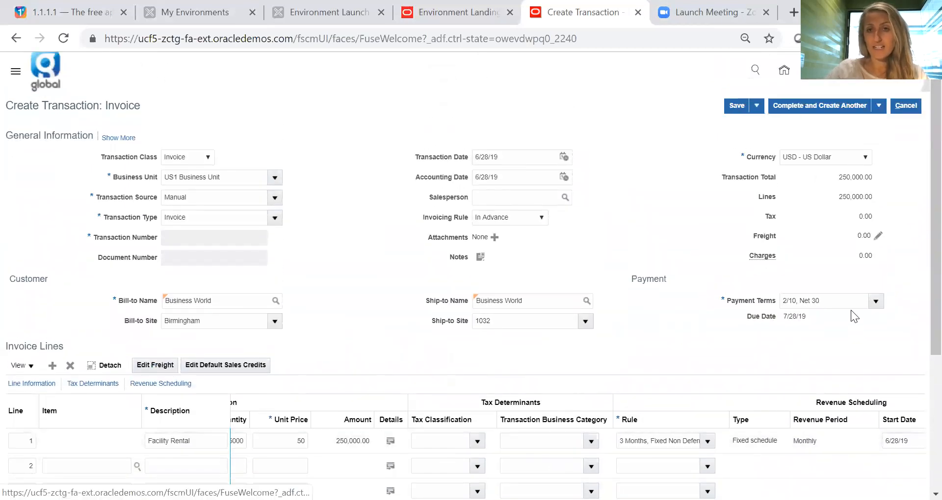
scroll(921, 309, up, 1)
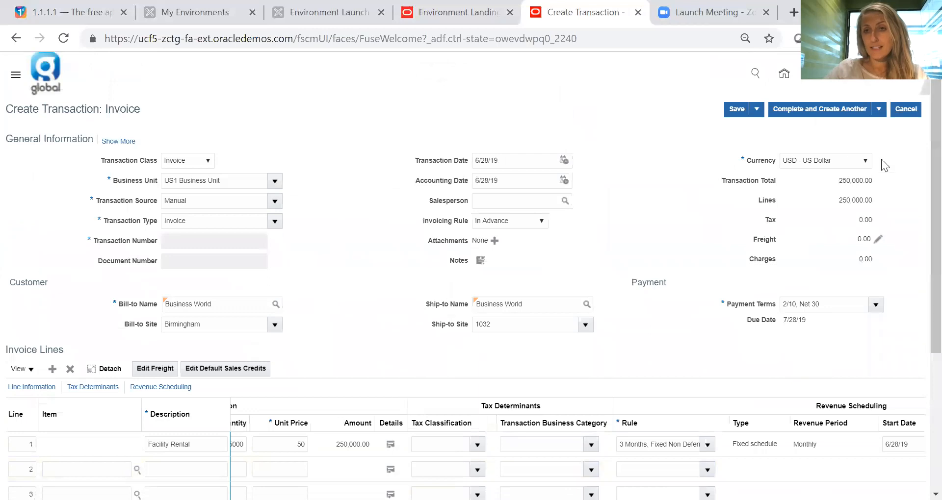
click(741, 109)
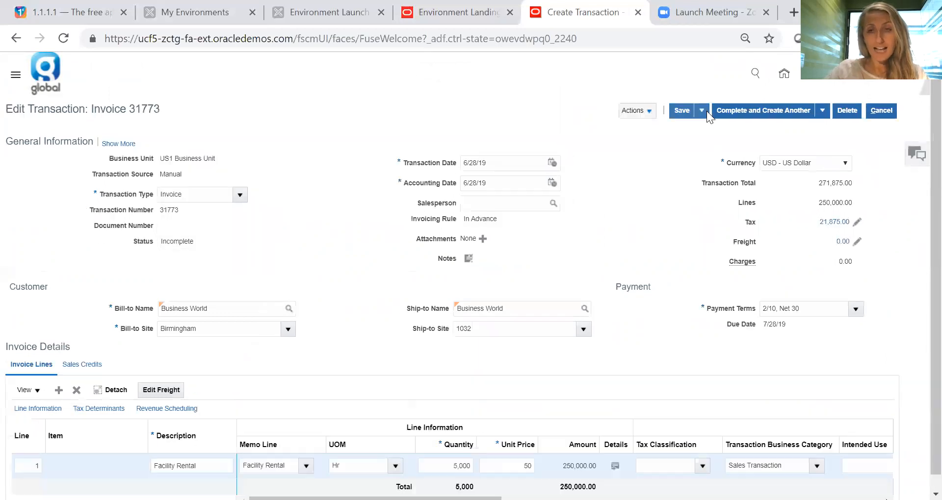
- Open the saved invoice's accounting distributions to examine the account classes and account combinations
click(646, 111)
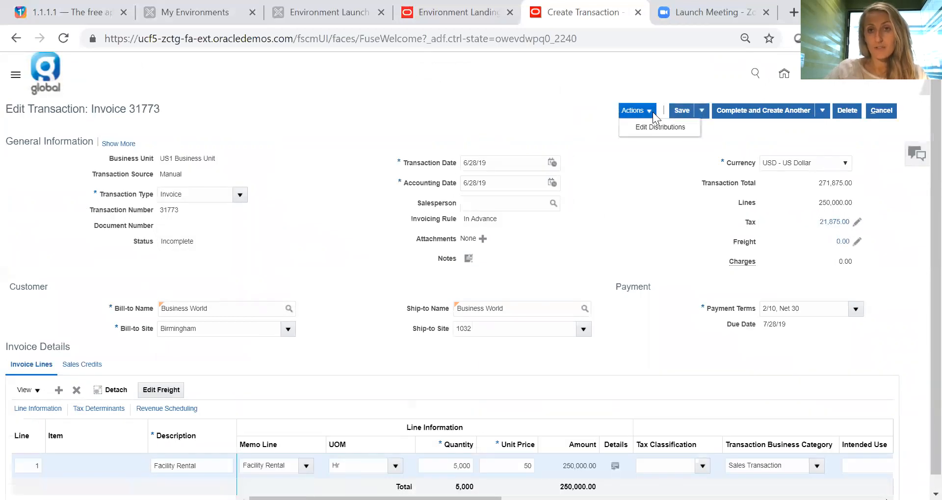
click(653, 128)
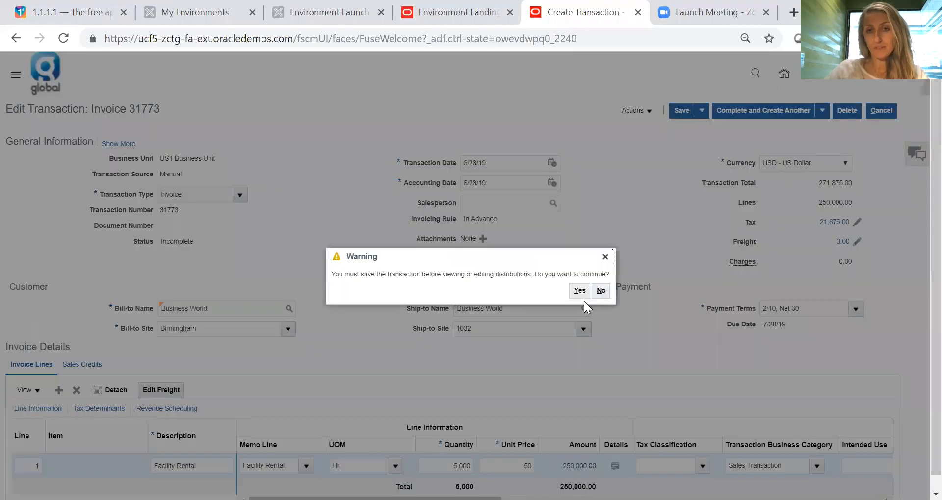
click(579, 291)
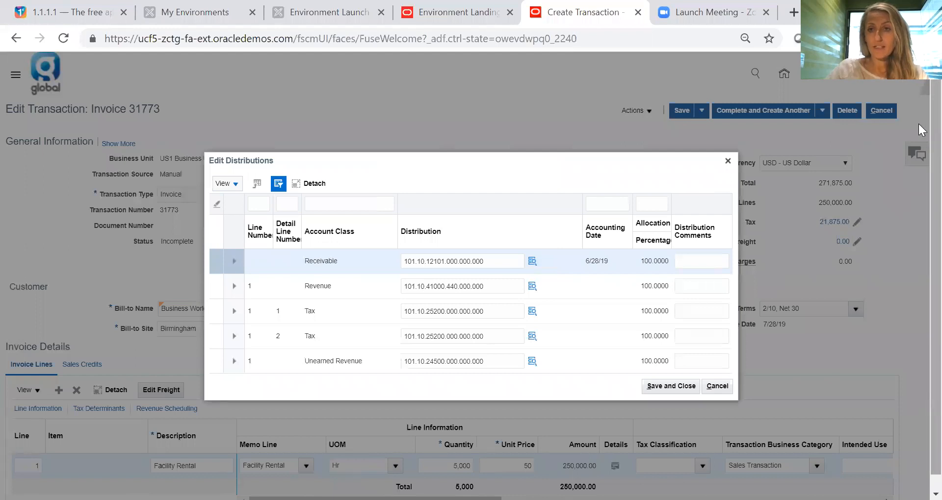
- Examine the distributions' account combinations and allocation percentages, and close them without saving changes
scroll(918, 123, down, 1)
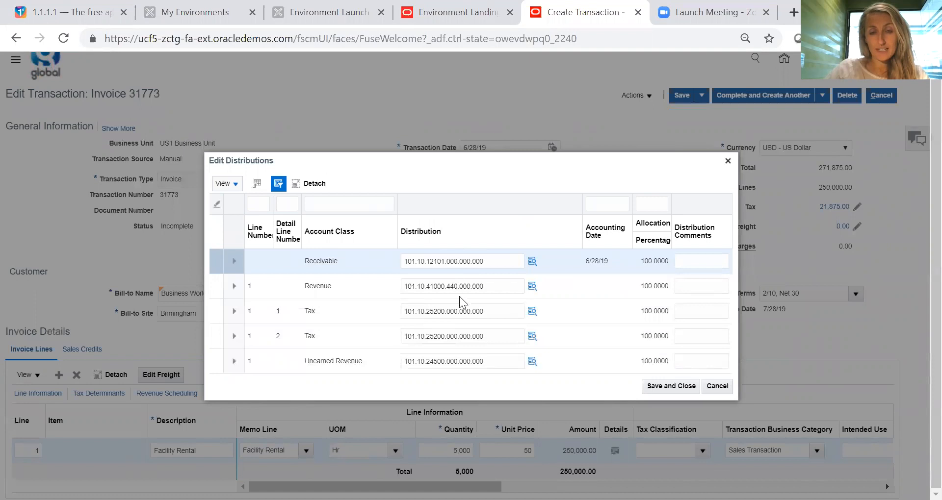
click(444, 261)
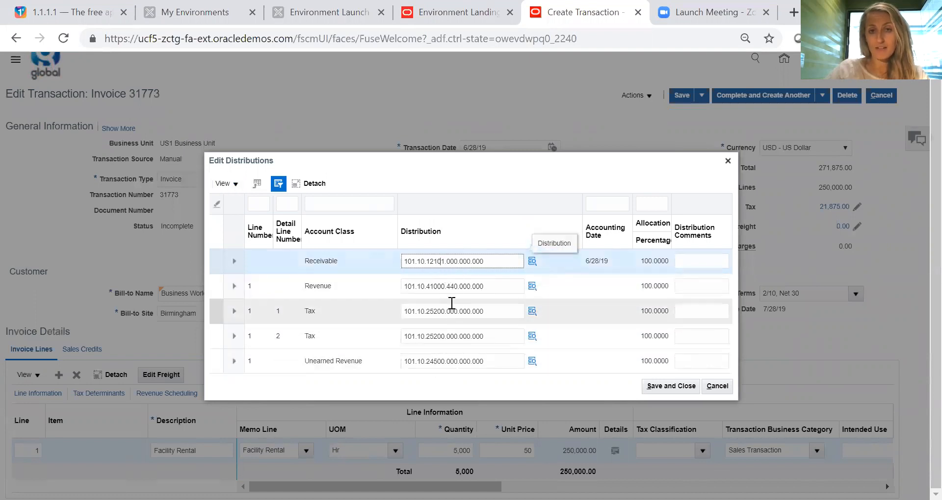
click(662, 239)
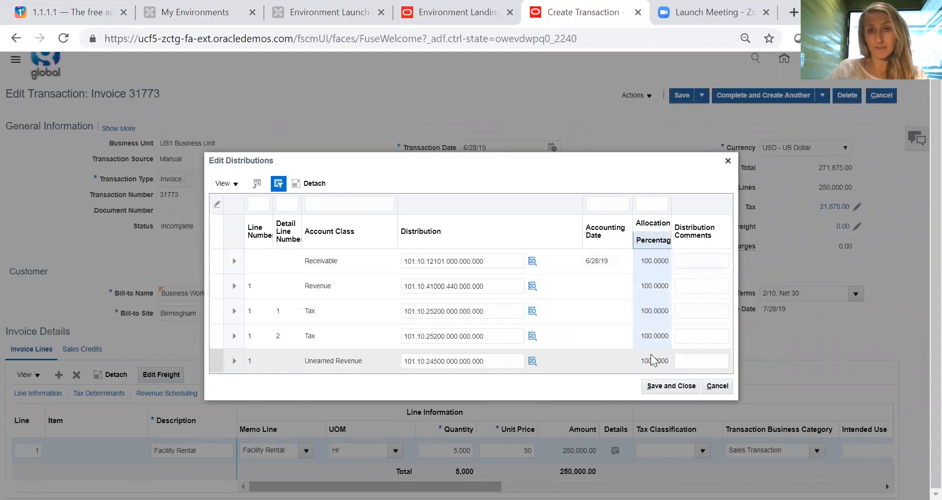
click(723, 384)
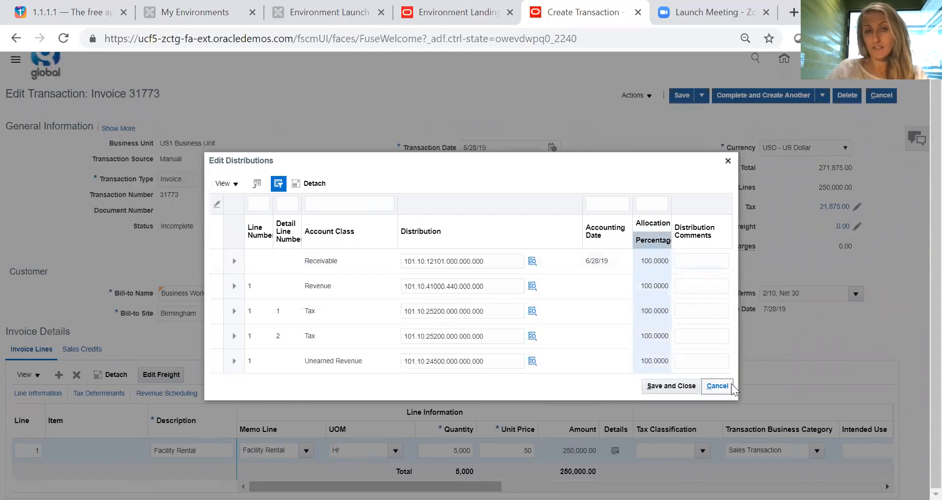
click(728, 160)
- Complete the invoice for review and inspect its printable image, including the bill-to details, totals and payment terms
click(822, 96)
click(775, 114)
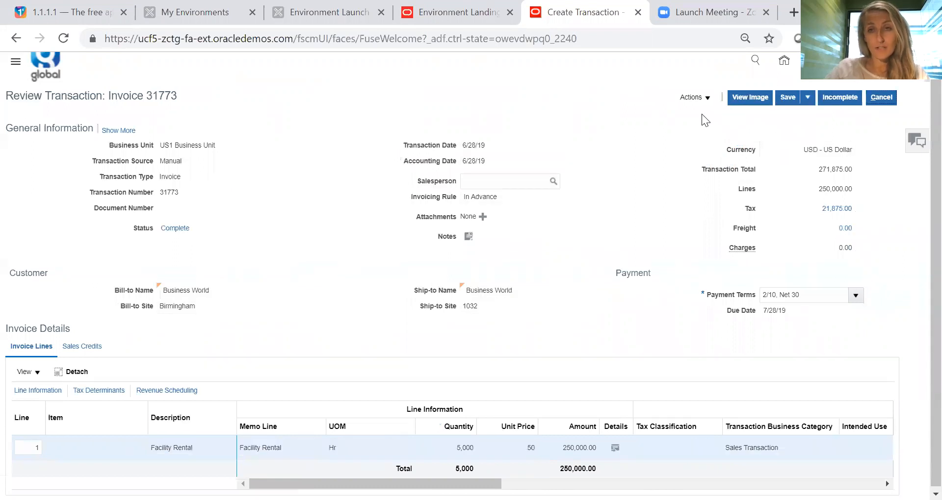
click(751, 97)
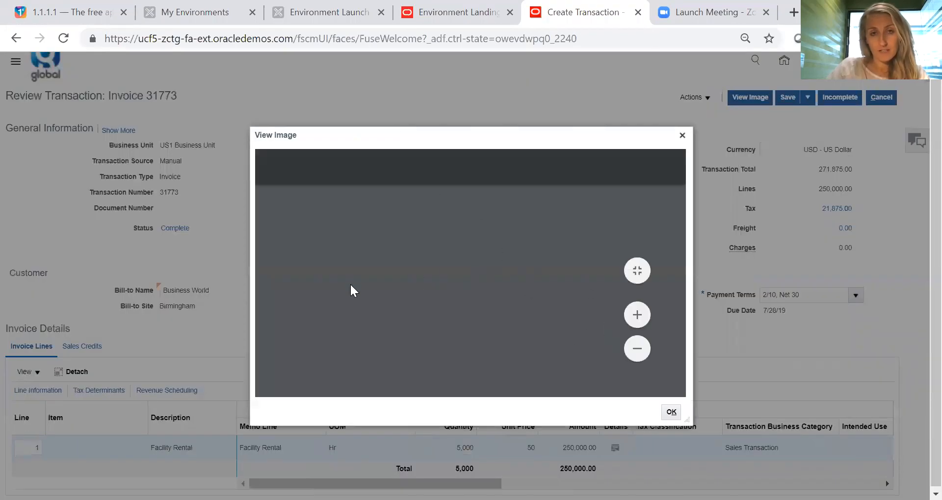
drag(679, 221, 674, 286)
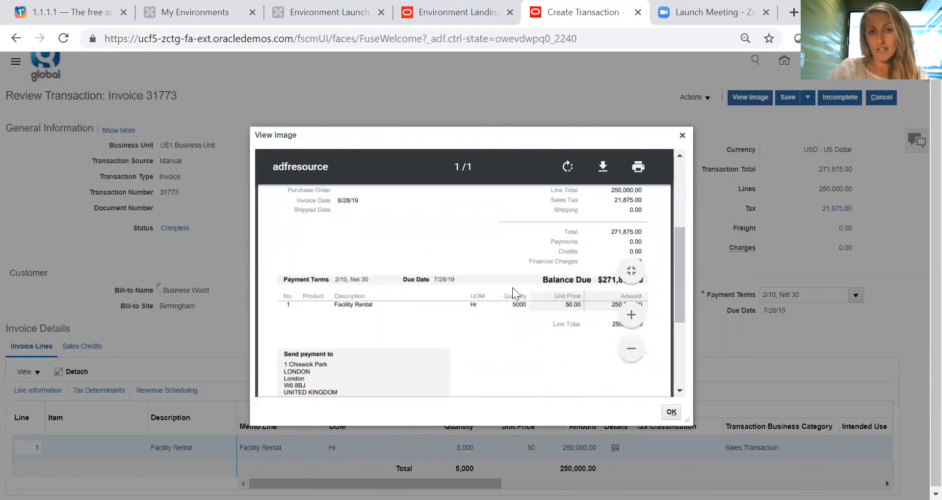
drag(676, 319, 667, 224)
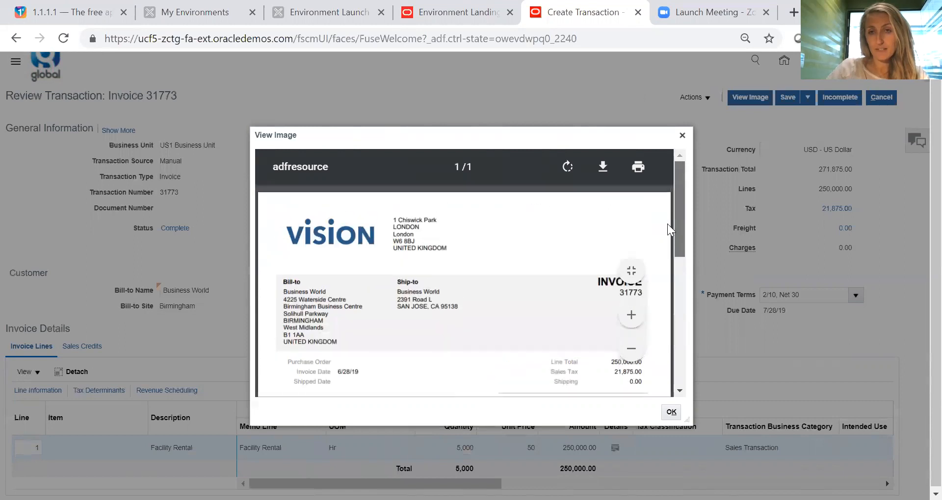
click(682, 136)
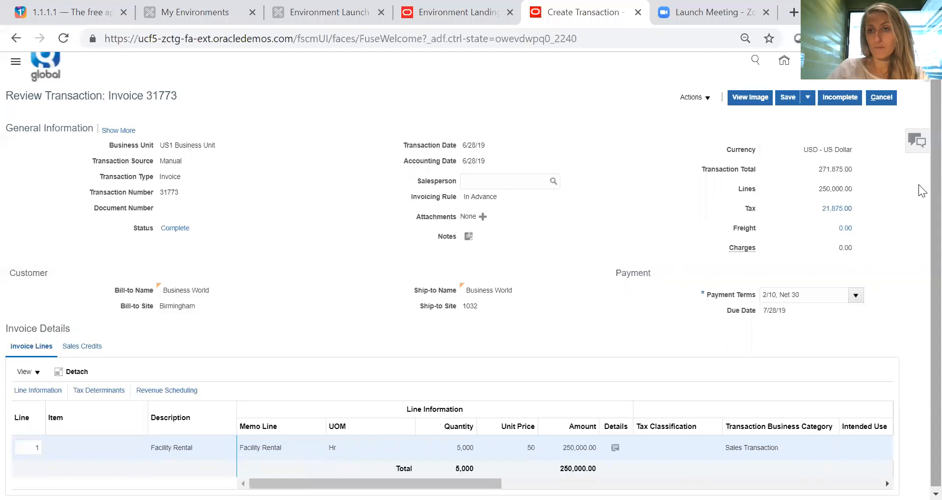
- Save and close the completed invoice, acknowledging the save message
scroll(918, 184, up, 1)
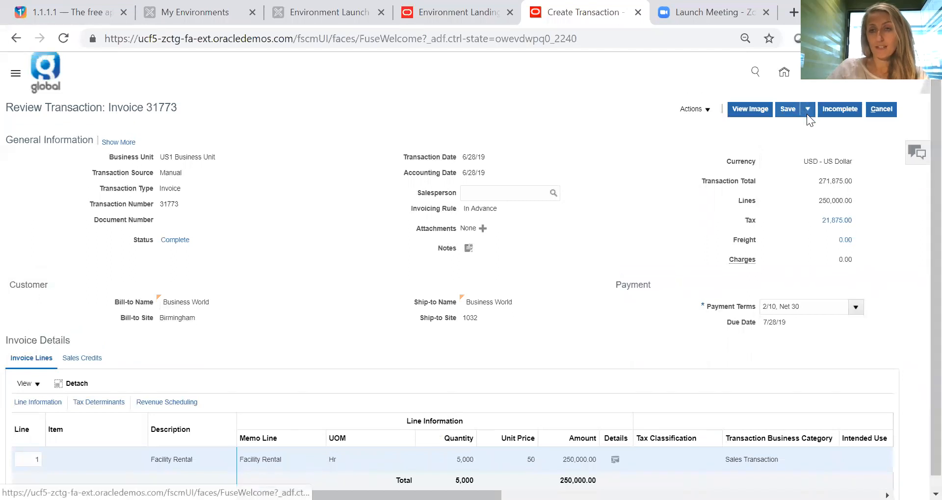
click(806, 112)
click(803, 128)
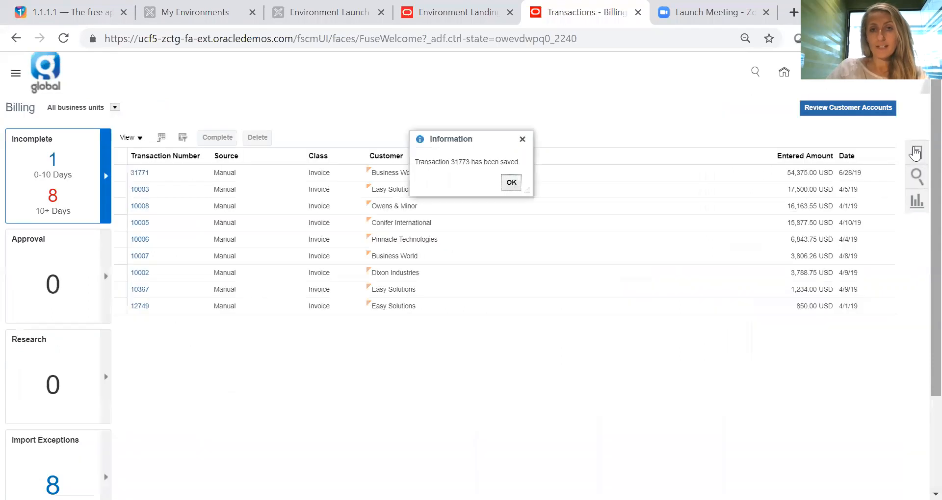
click(510, 183)
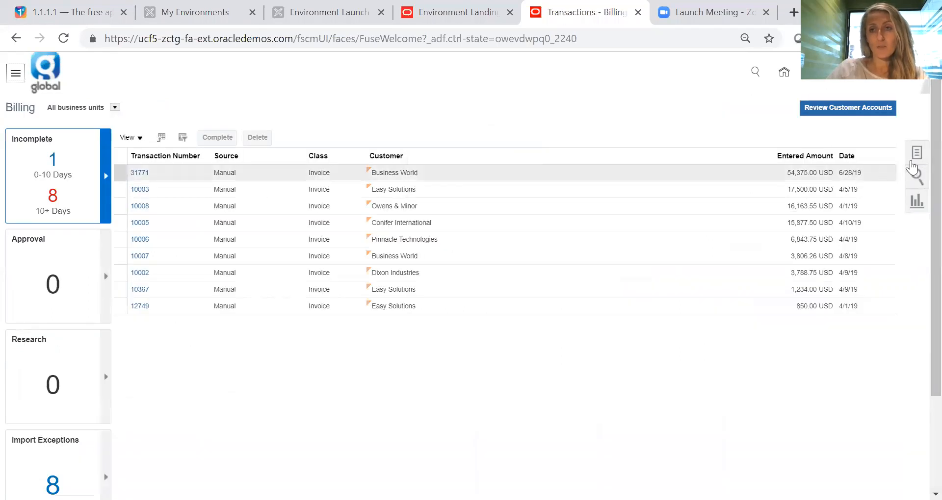
- Submit the Recognize Revenue process from the Revenue work area for US1 Business Unit with Summary print format and 4 maximum workers
click(785, 76)
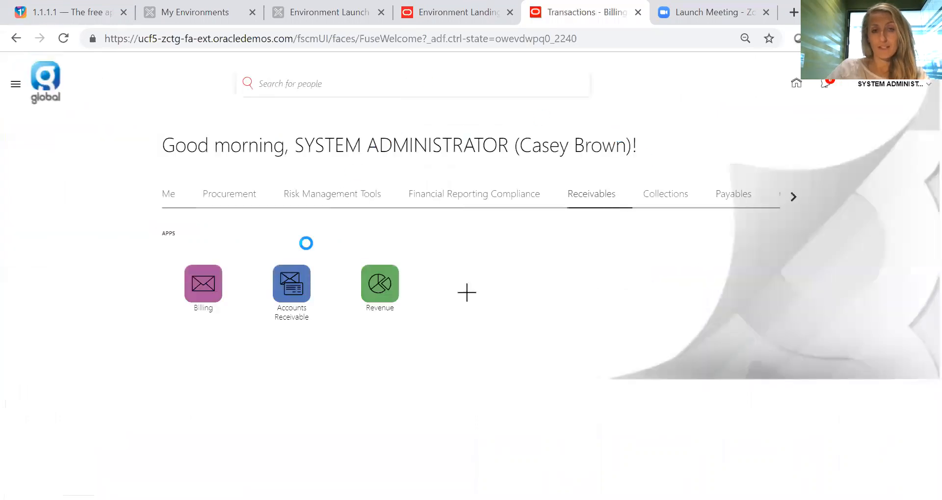
click(381, 294)
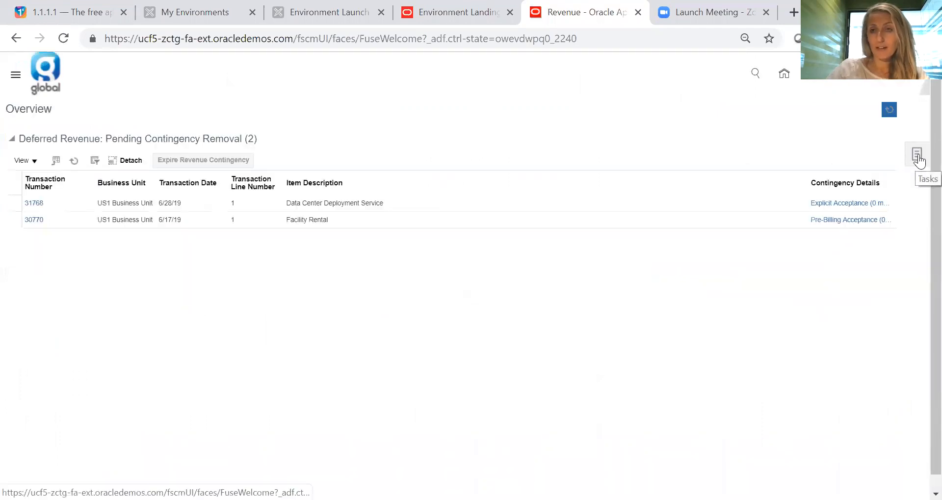
click(916, 156)
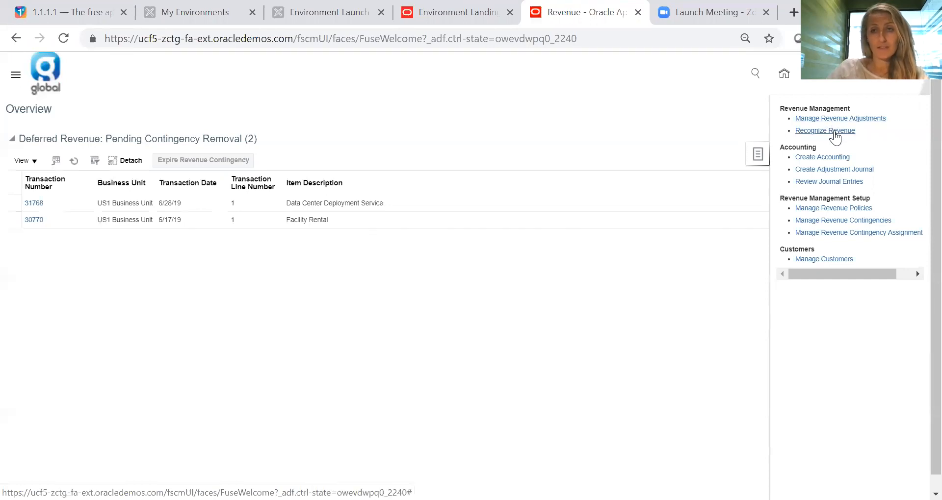
click(818, 131)
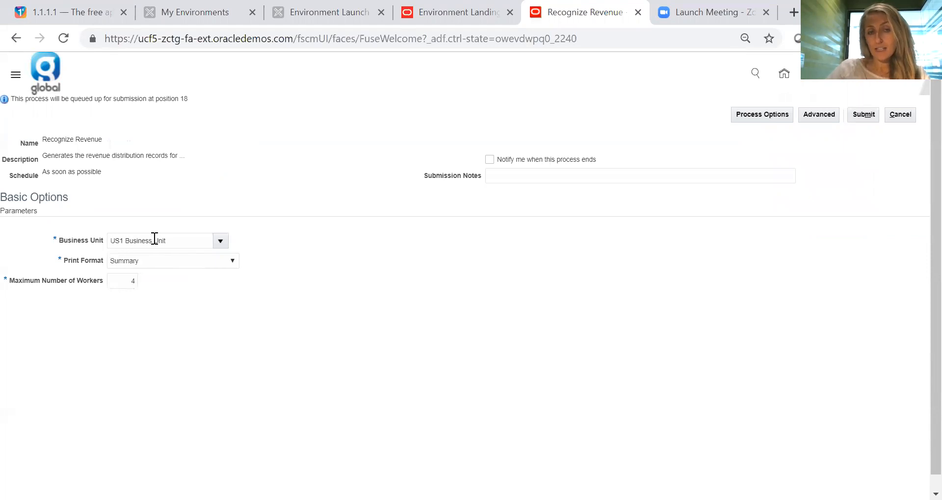
click(863, 115)
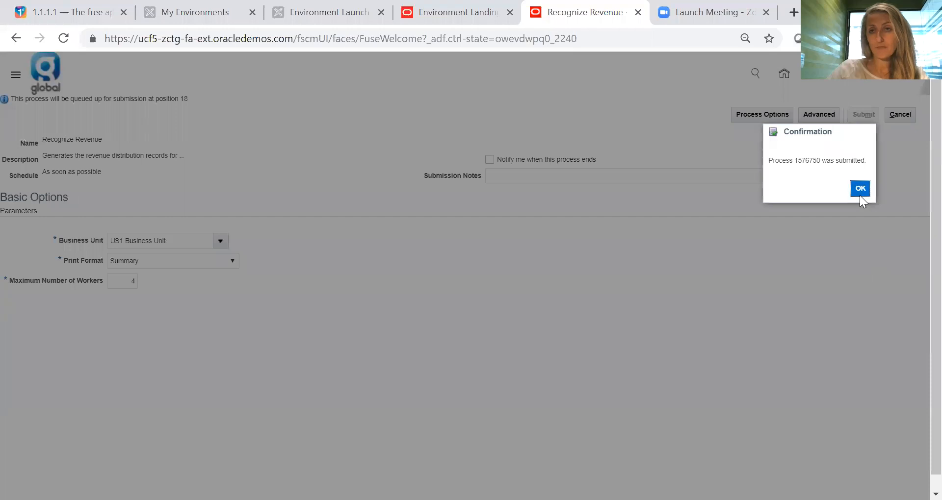
click(859, 194)
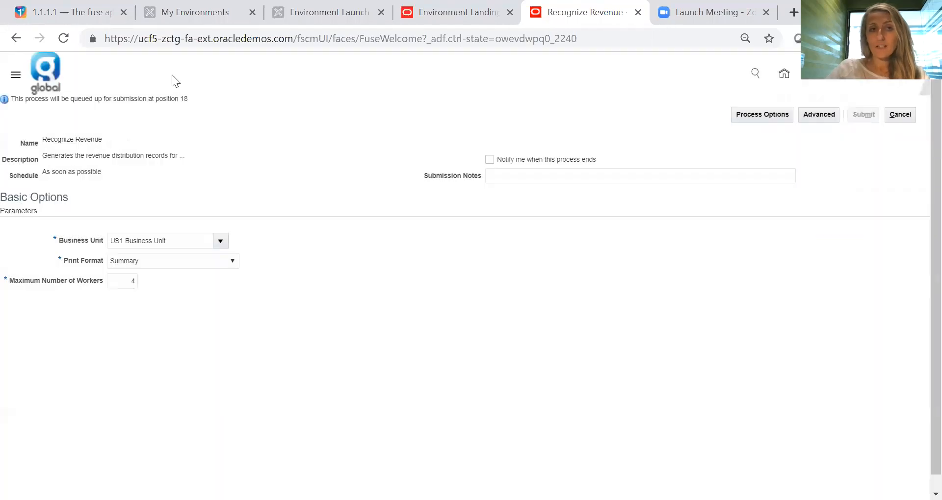
click(898, 118)
- Monitor the scheduled processes, refreshing the list to check the status of the Recognize Revenue run
click(18, 77)
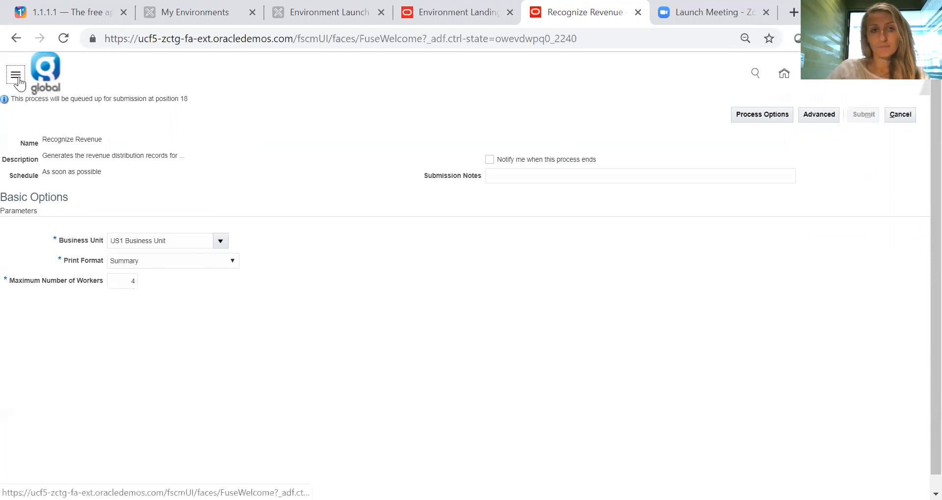
scroll(249, 267, down, 5)
click(341, 370)
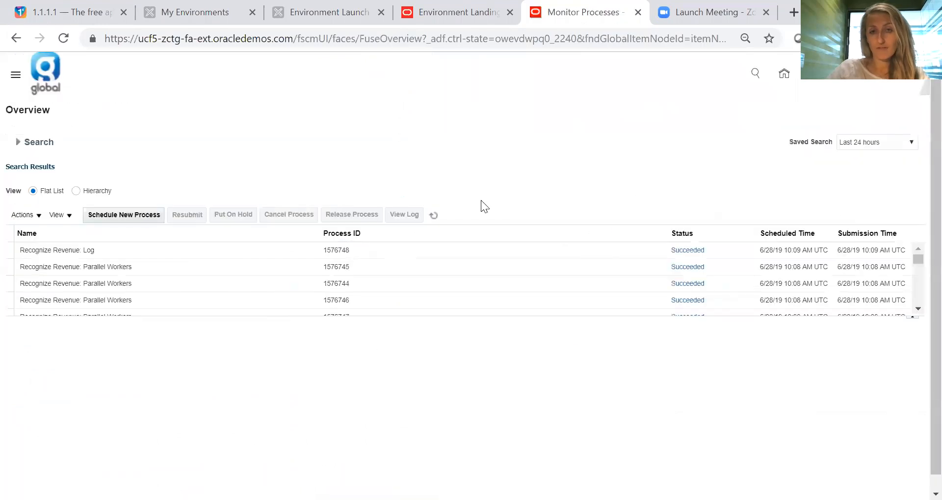
click(434, 213)
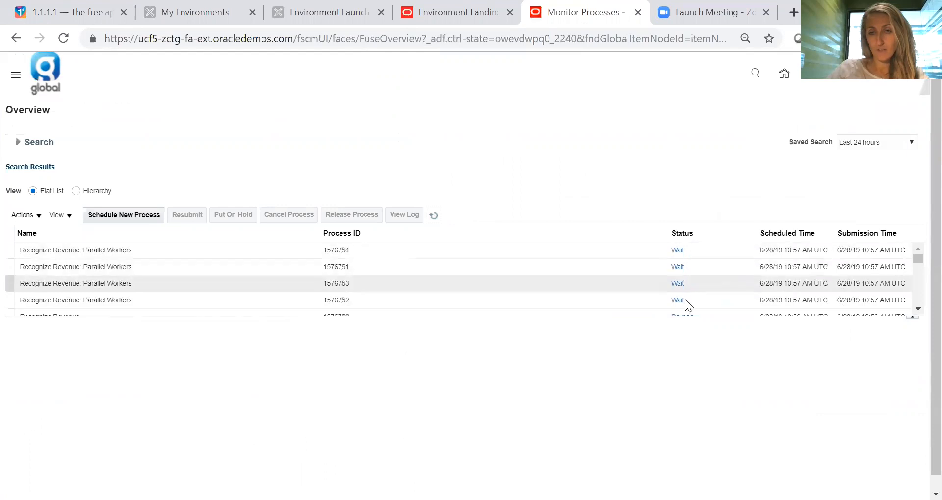
click(436, 216)
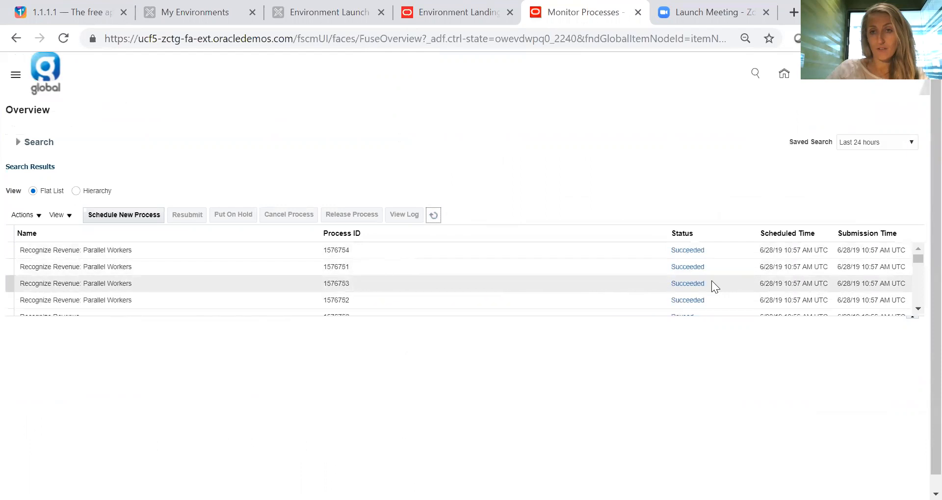
click(433, 216)
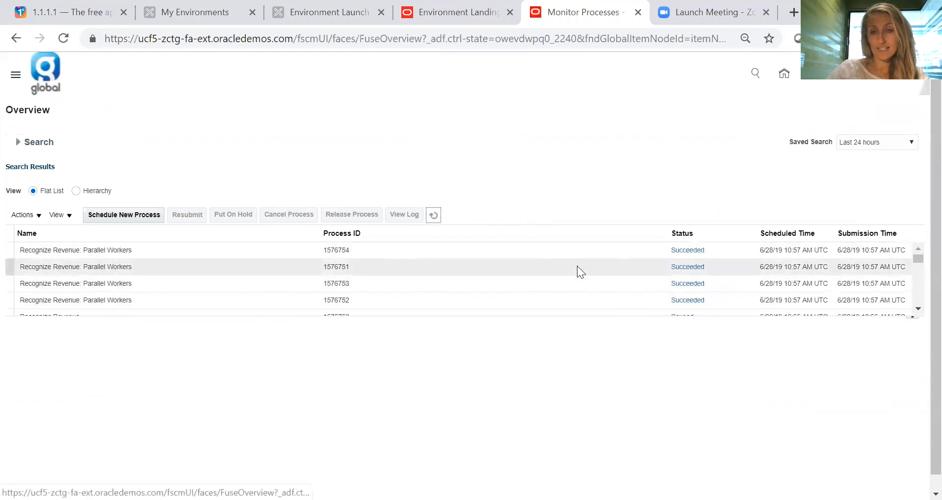
click(434, 214)
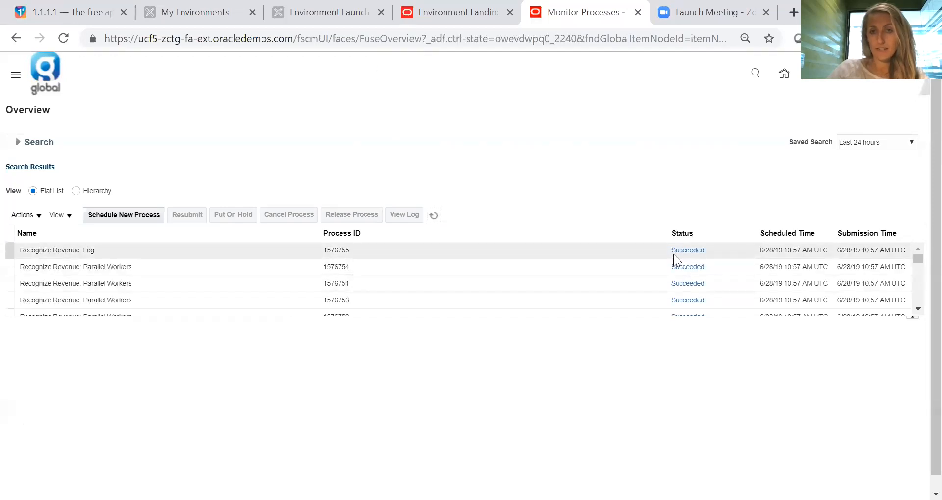
click(434, 215)
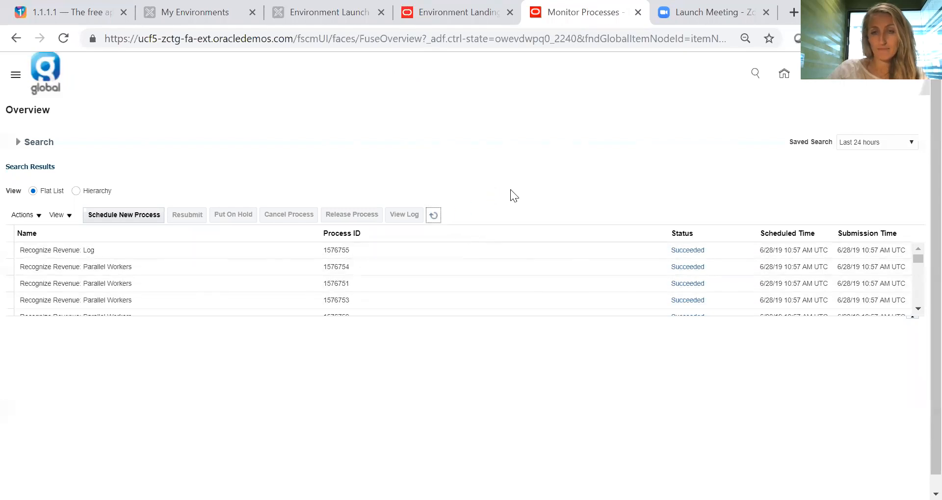
- Search Manage Revenue Adjustments for US1 Business Unit transactions in US Dollar dated 6/28/19
click(785, 80)
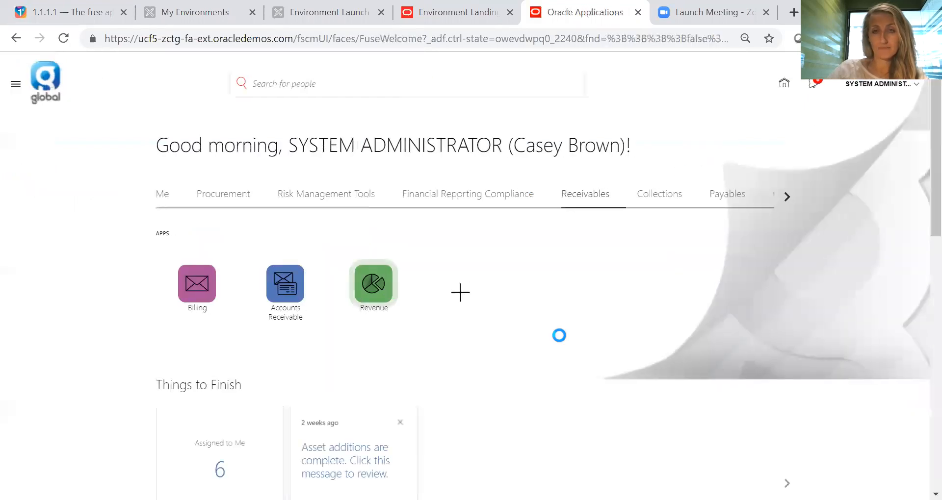
click(917, 158)
click(861, 119)
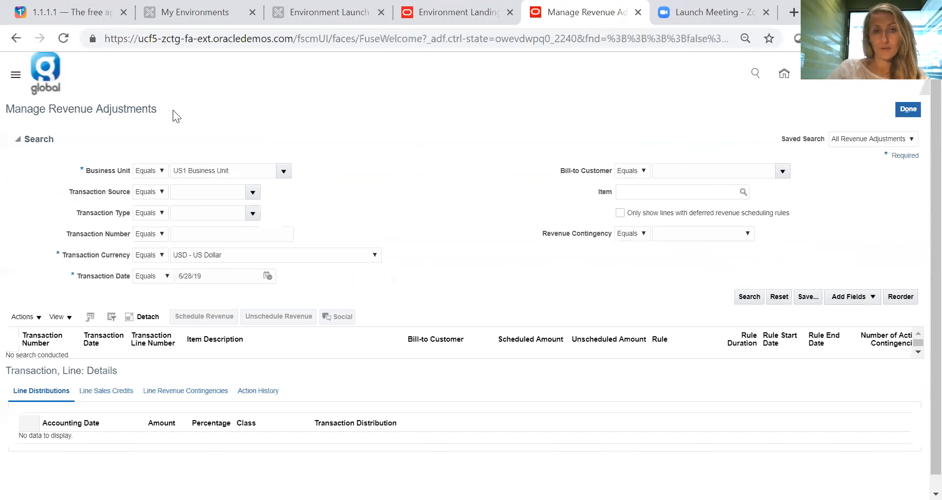
click(166, 276)
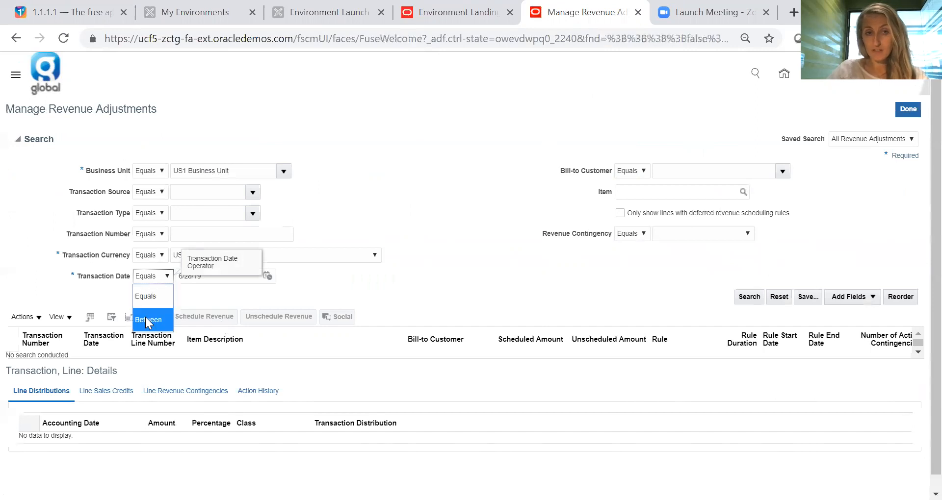
click(392, 207)
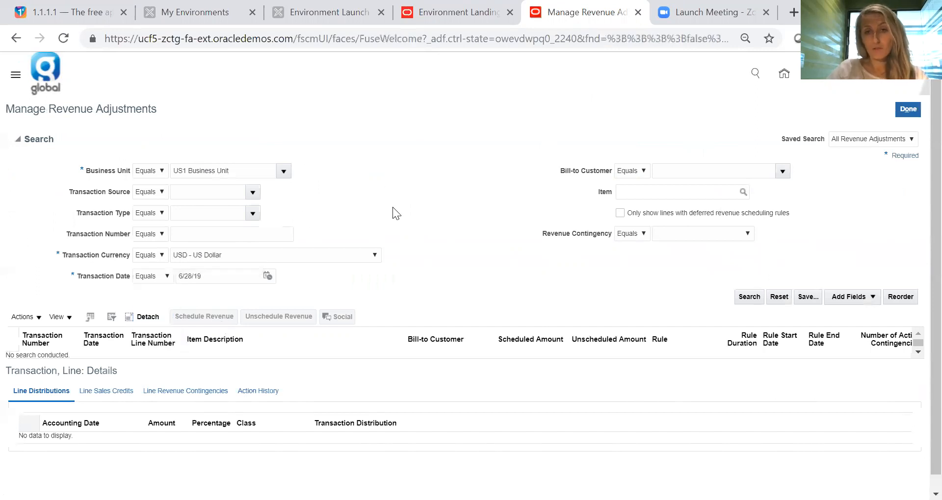
click(750, 298)
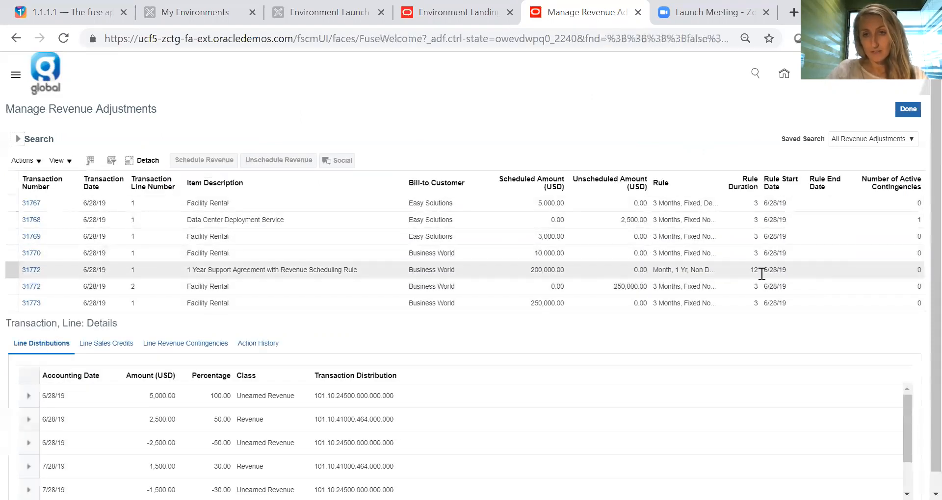
- Examine the scheduled and unscheduled amounts of the found transactions and the line distributions across accounting dates
scroll(594, 270, down, 1)
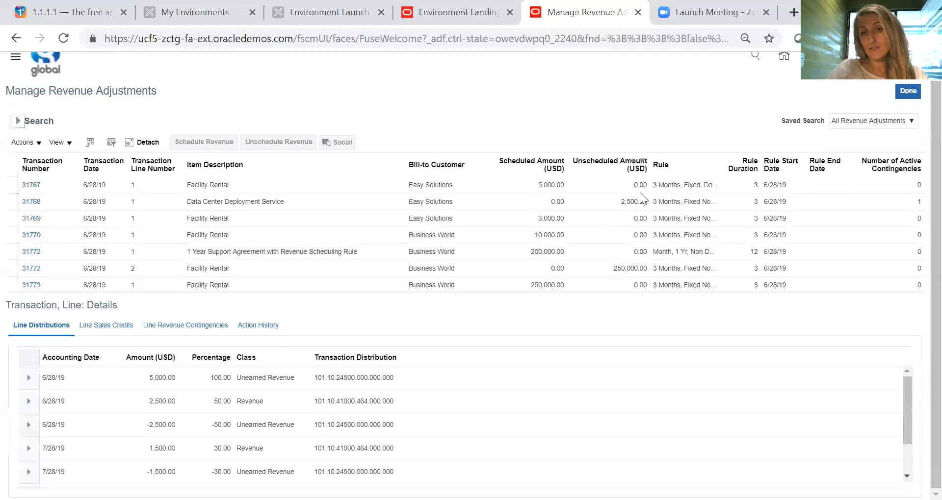
click(548, 288)
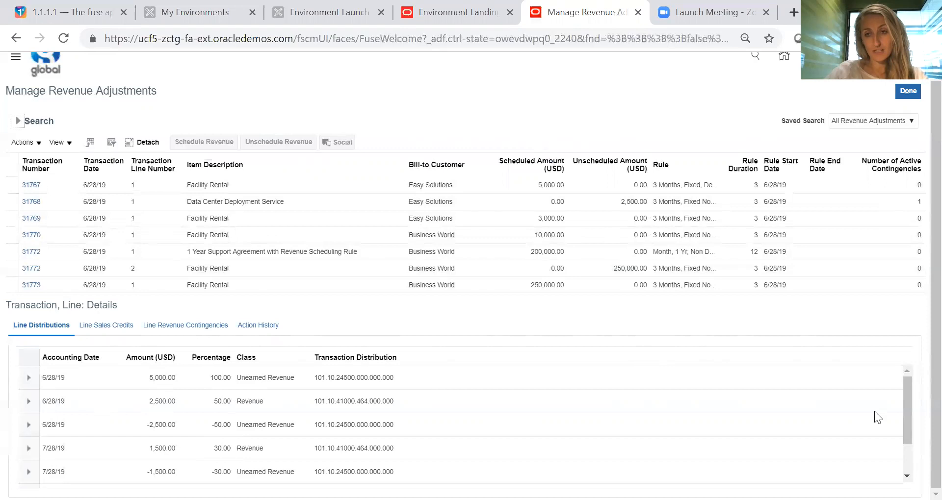
mouse_move(906, 407)
mouse_down()
mouse_move(906, 416)
mouse_move(904, 390)
mouse_up()
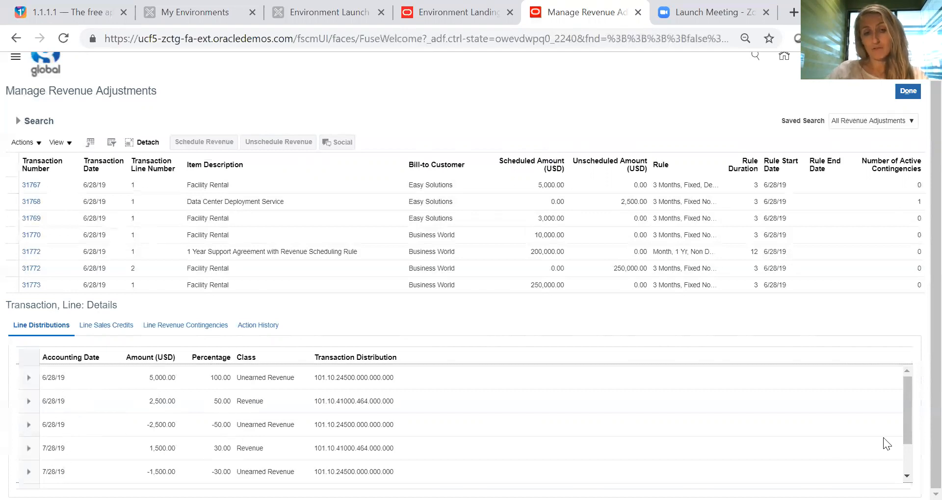
drag(907, 417, 900, 453)
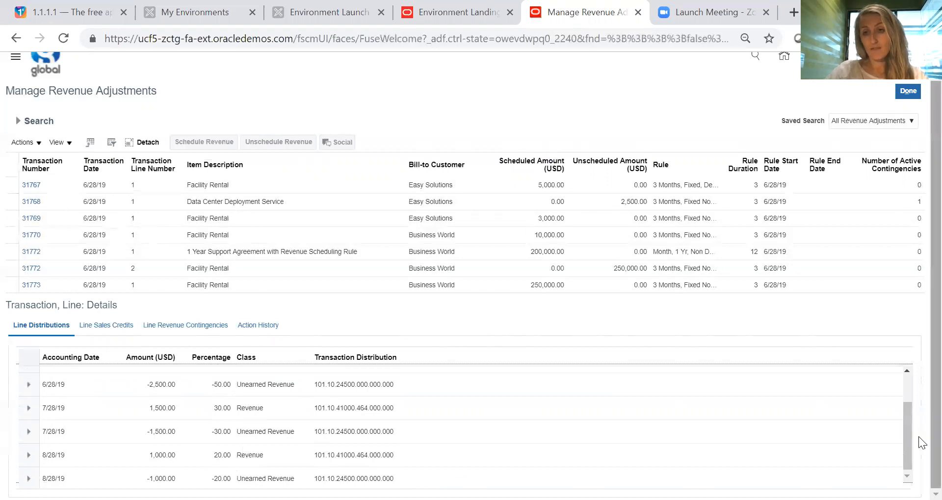
drag(907, 461, 909, 409)
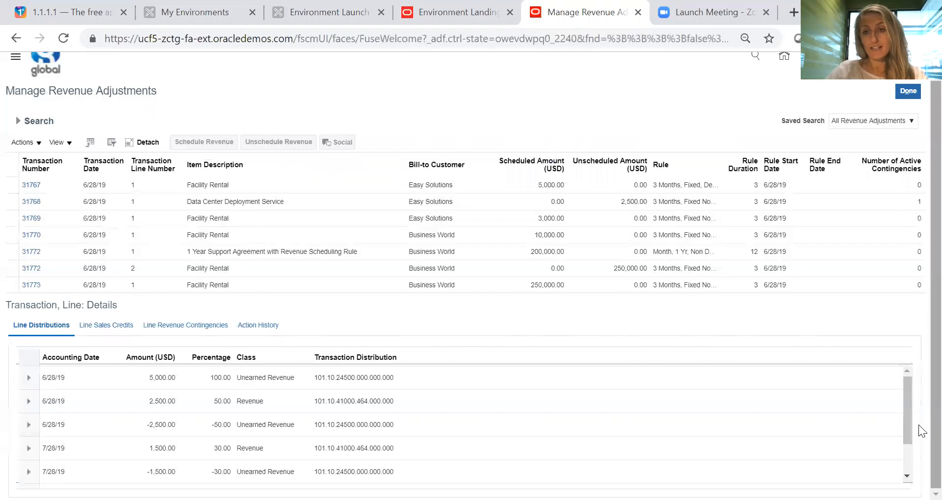
- Unschedule the entire scheduled amount of Business World's 250,000.00 Facility Rental line with adjustment reason Revenue management process, submitting without review
scroll(918, 432, up, 1)
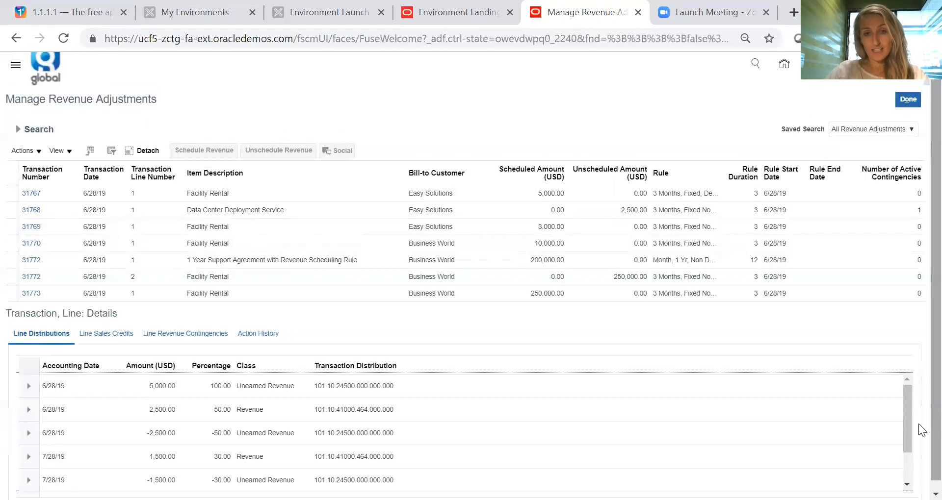
click(543, 294)
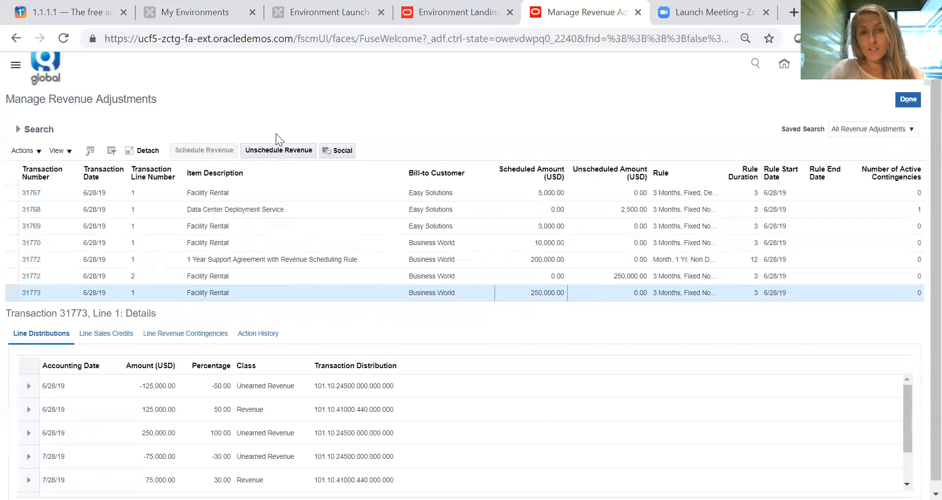
click(279, 149)
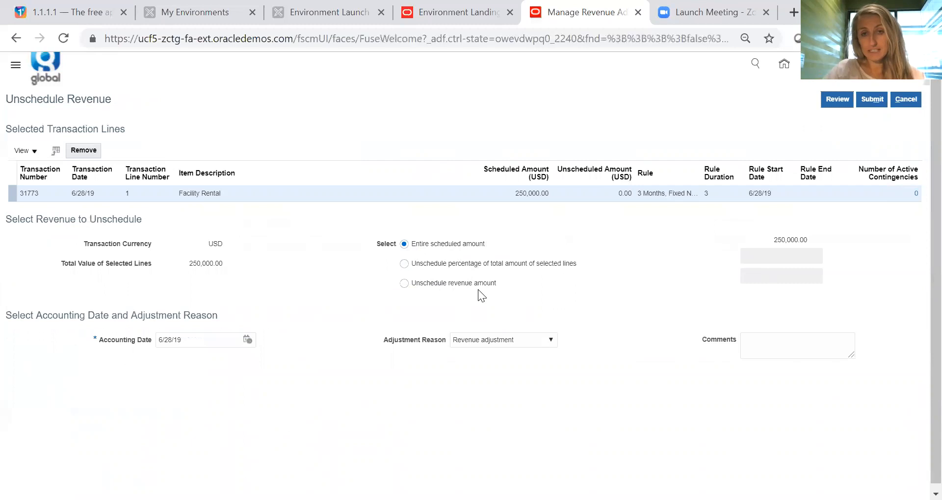
click(549, 343)
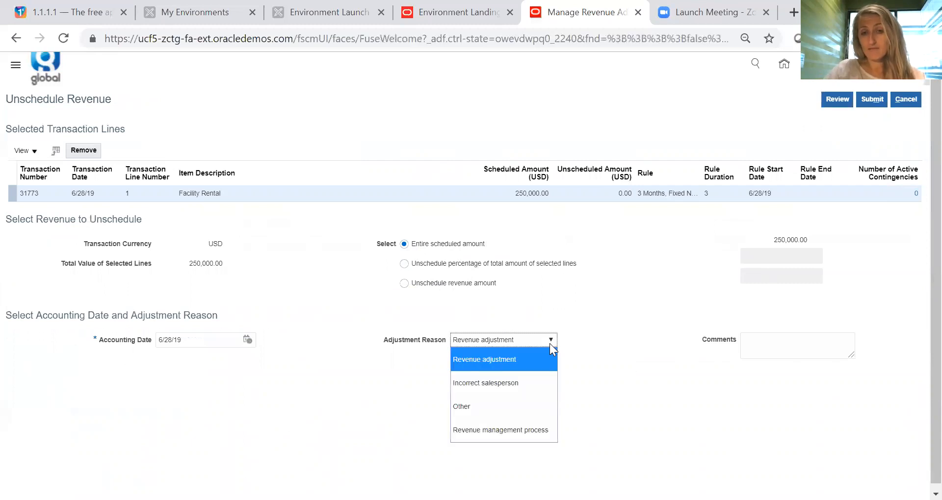
click(516, 431)
click(634, 391)
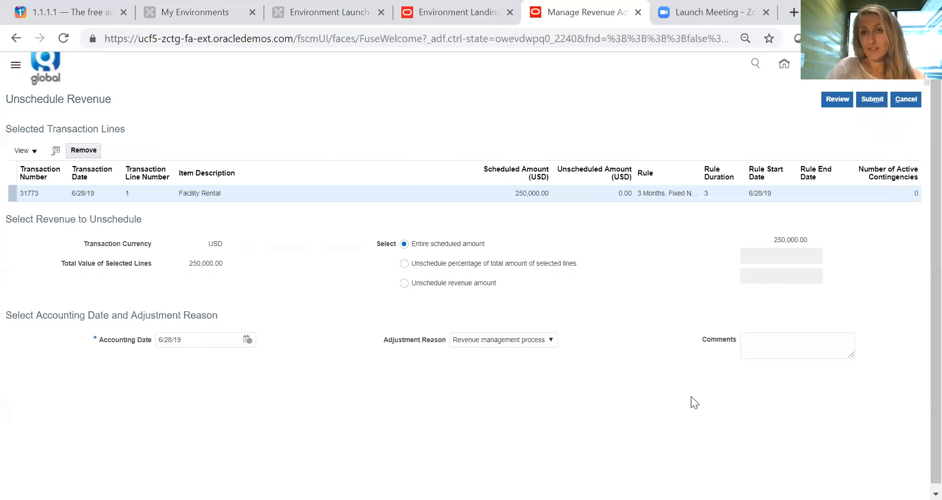
click(876, 100)
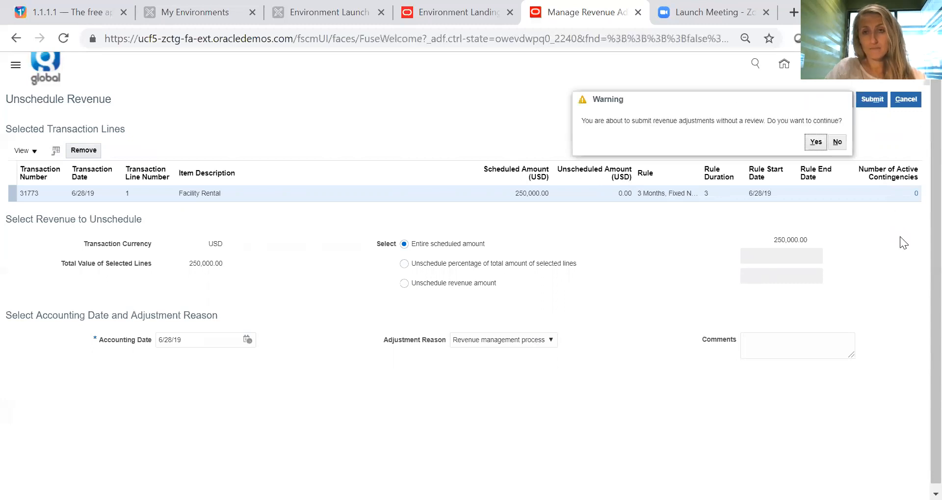
click(814, 143)
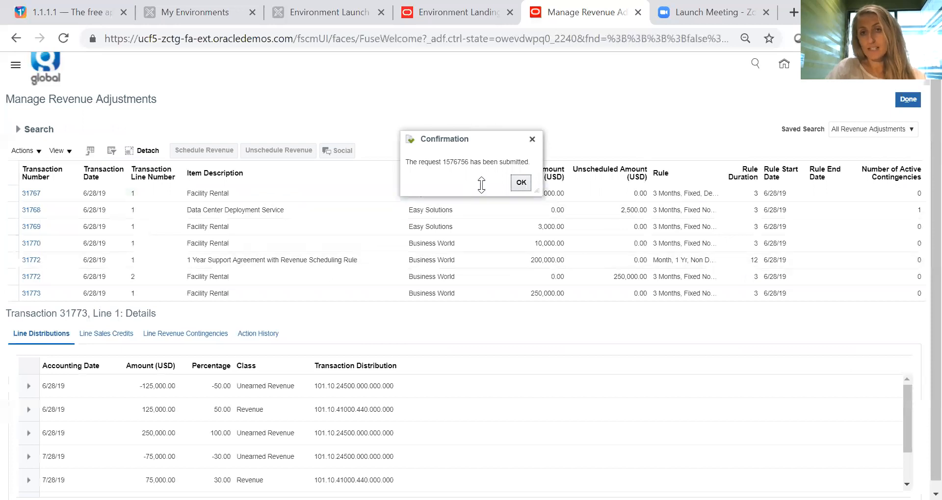
click(521, 183)
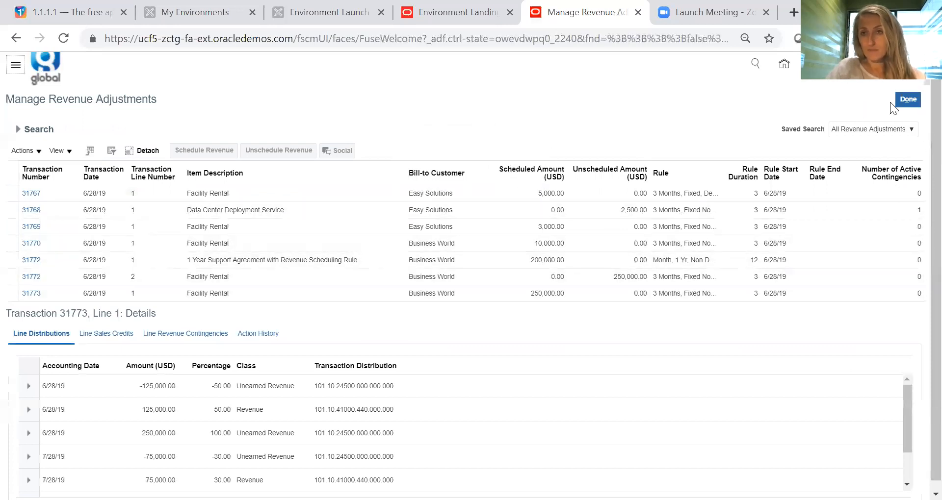
- Refresh the Revenue overview and rerun the Manage Revenue Adjustments search to check the unscheduled line
click(902, 98)
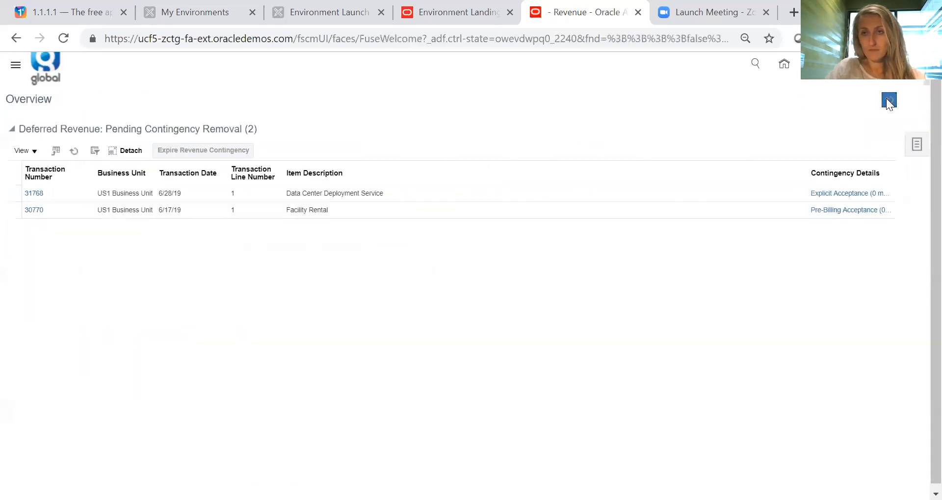
click(889, 100)
click(917, 146)
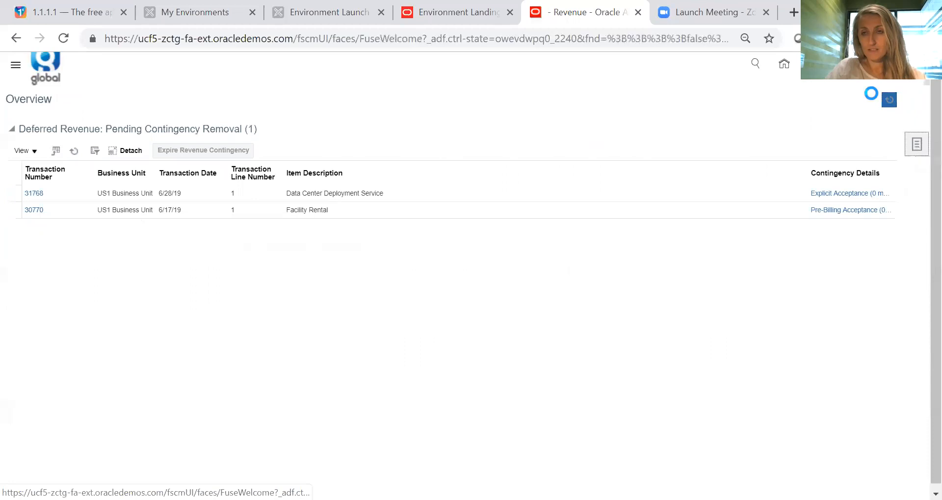
click(829, 108)
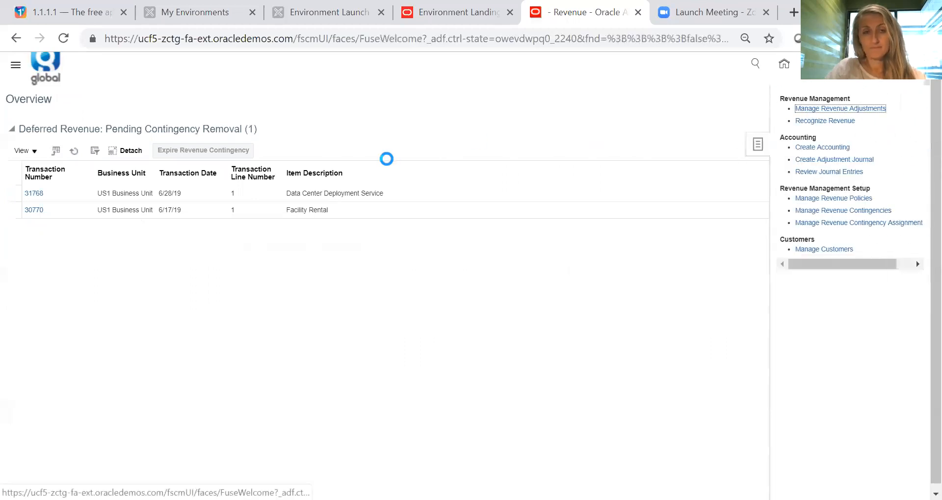
click(756, 290)
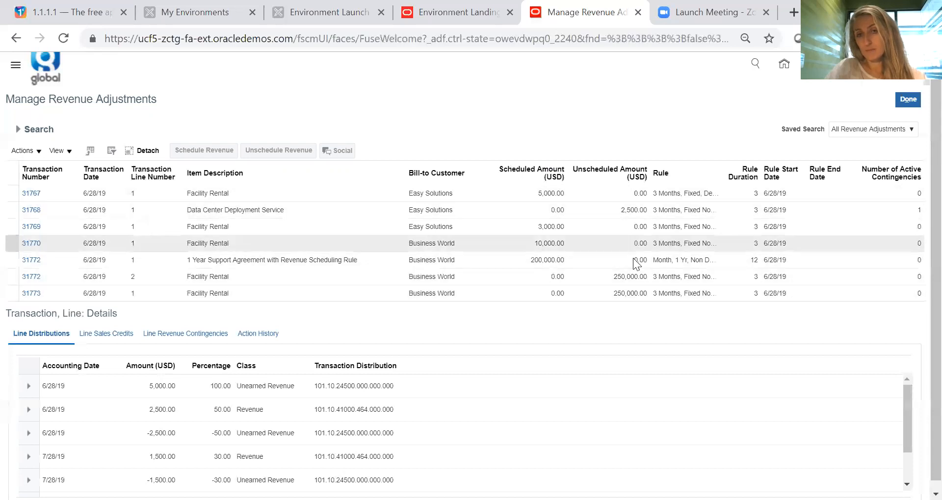
- Start adding a revenue contingency to the last Business World Facility Rental line and choose Explicit Acceptance
click(637, 294)
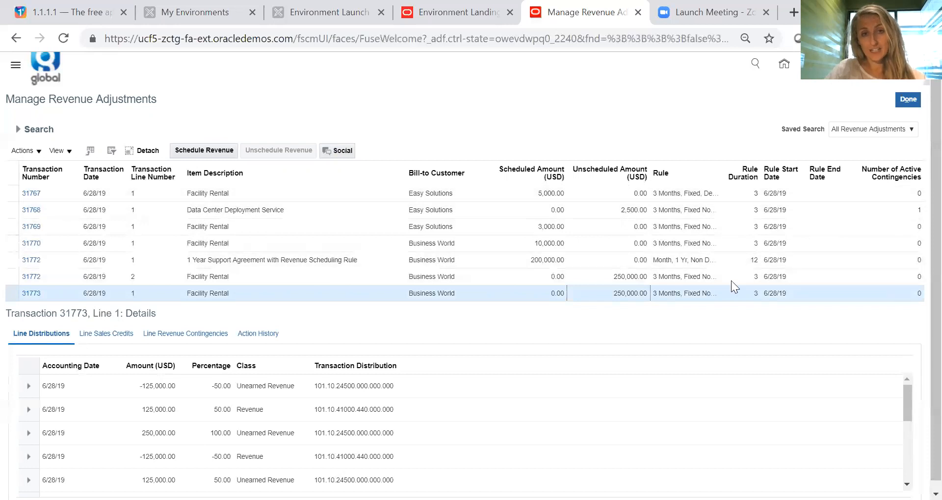
click(34, 152)
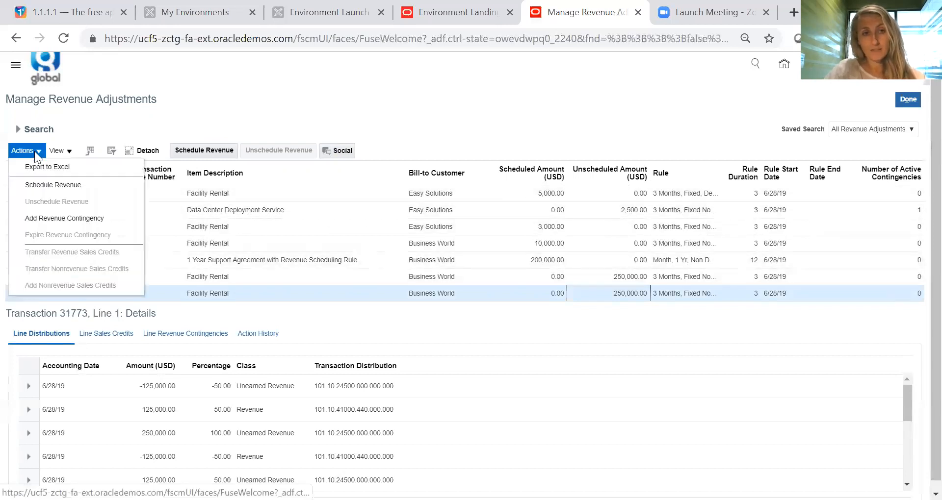
click(36, 218)
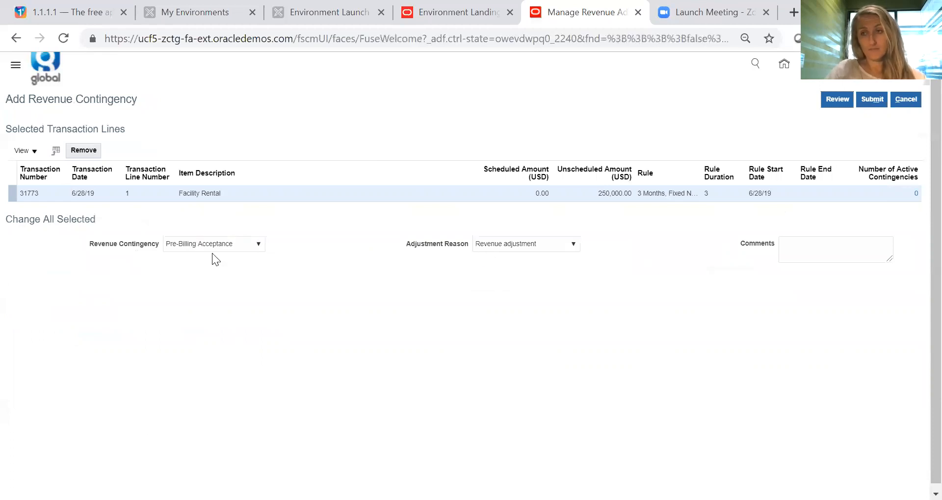
click(225, 244)
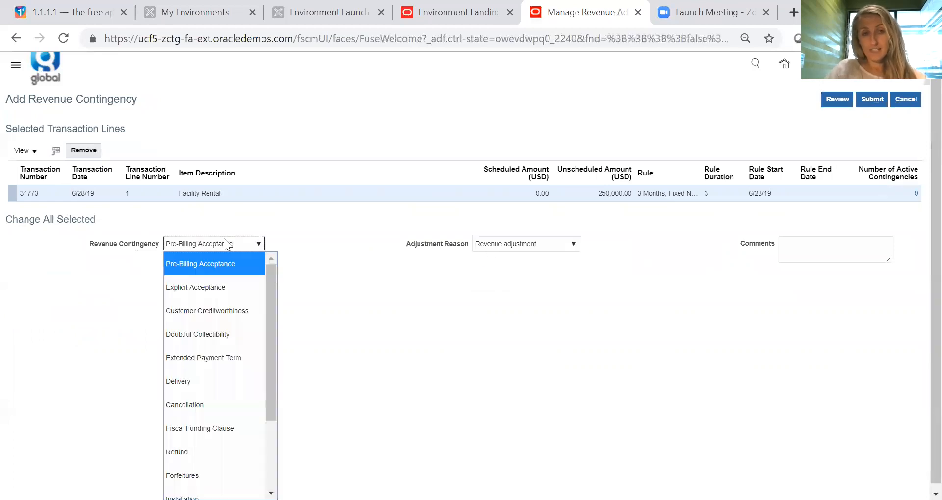
click(236, 293)
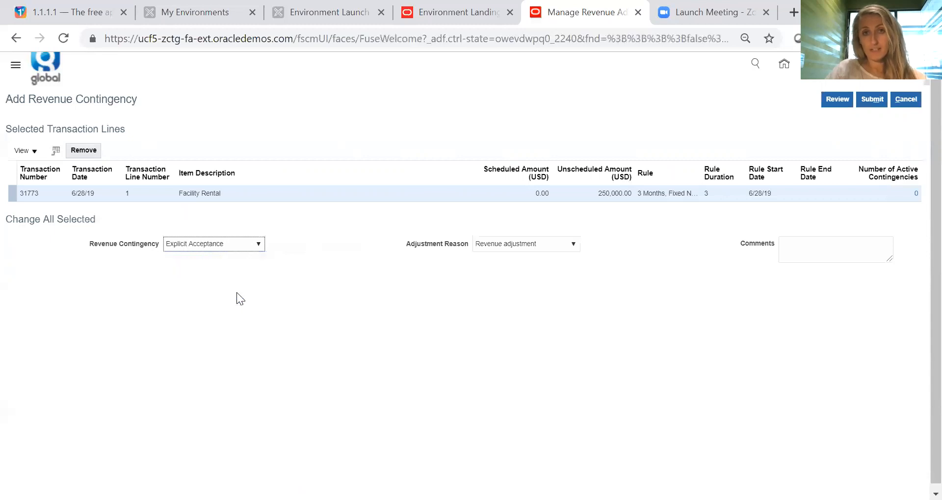
click(251, 242)
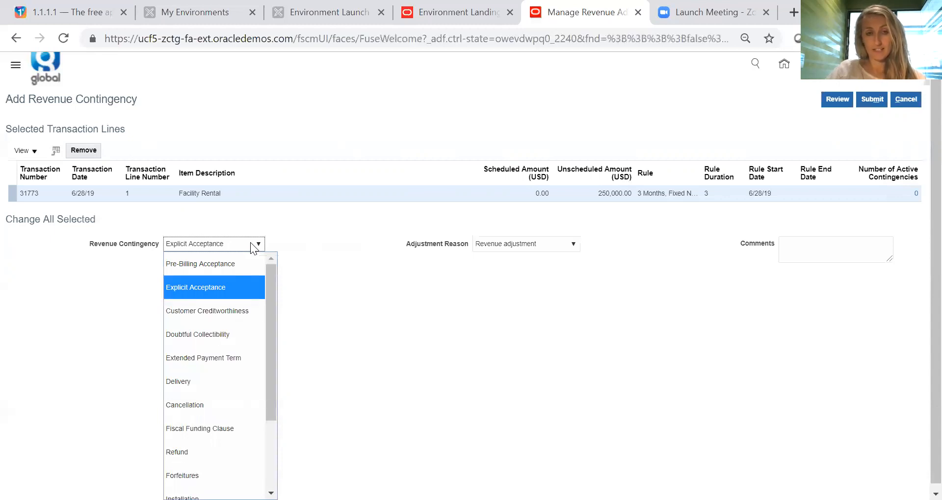
drag(274, 308, 268, 272)
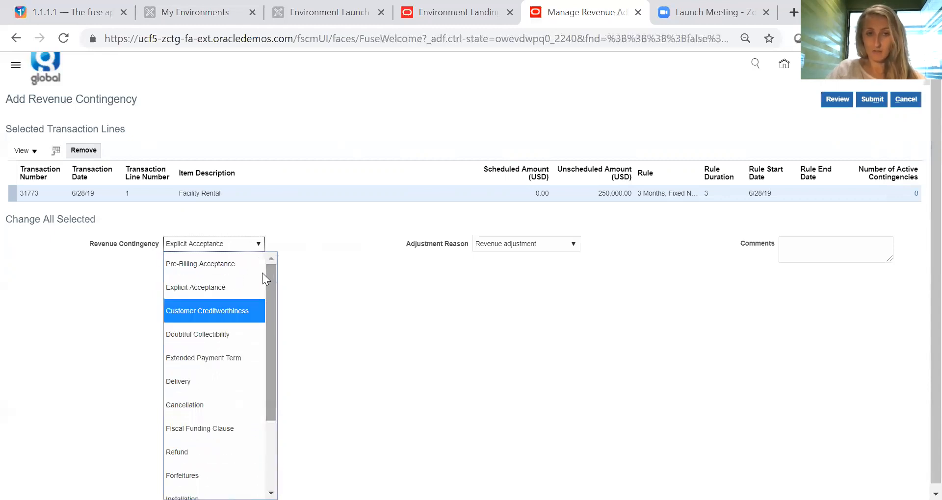
click(235, 279)
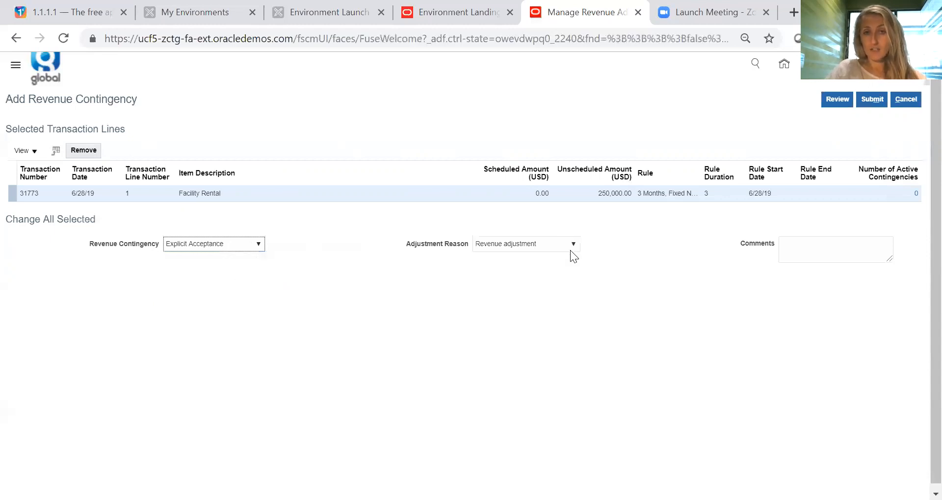
- Set the contingency's adjustment reason to Revenue management process and submit it without review
click(575, 245)
click(543, 335)
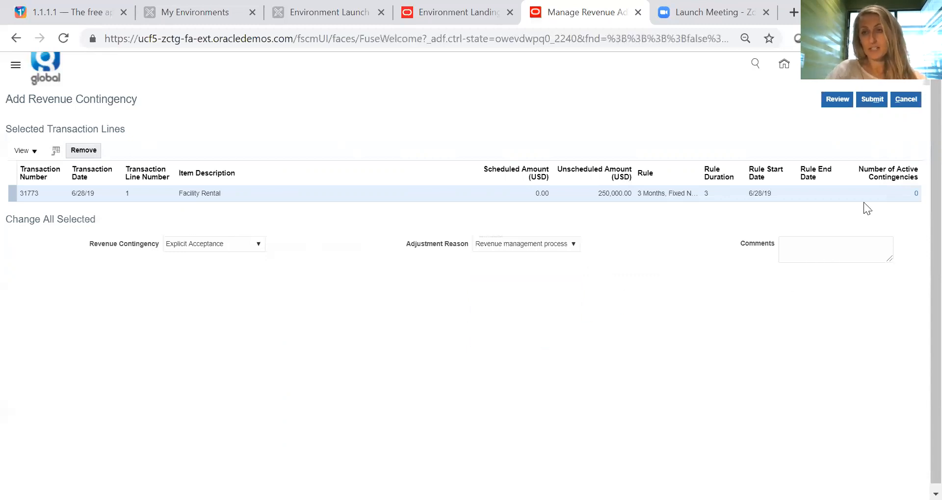
click(872, 99)
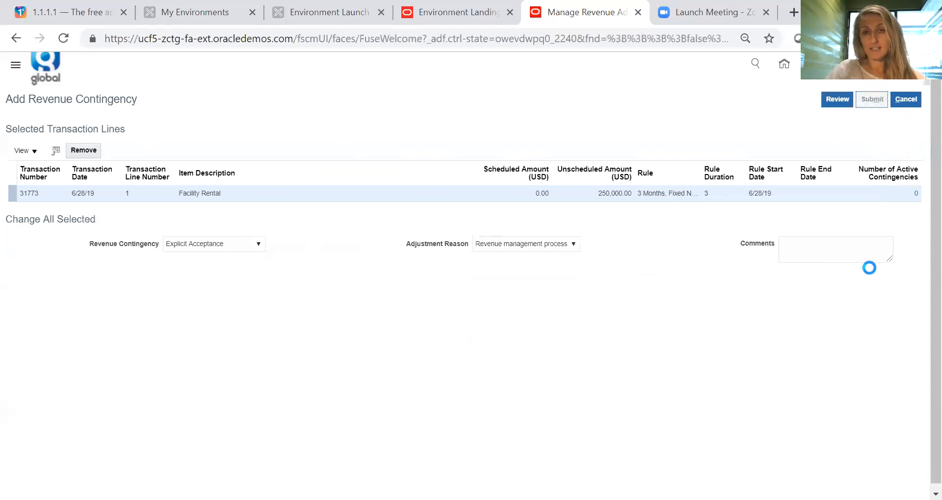
click(816, 142)
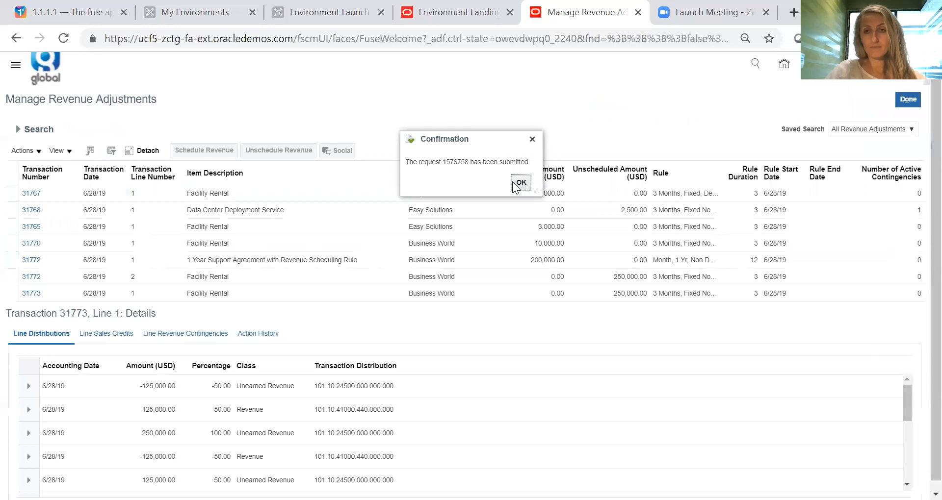
click(521, 183)
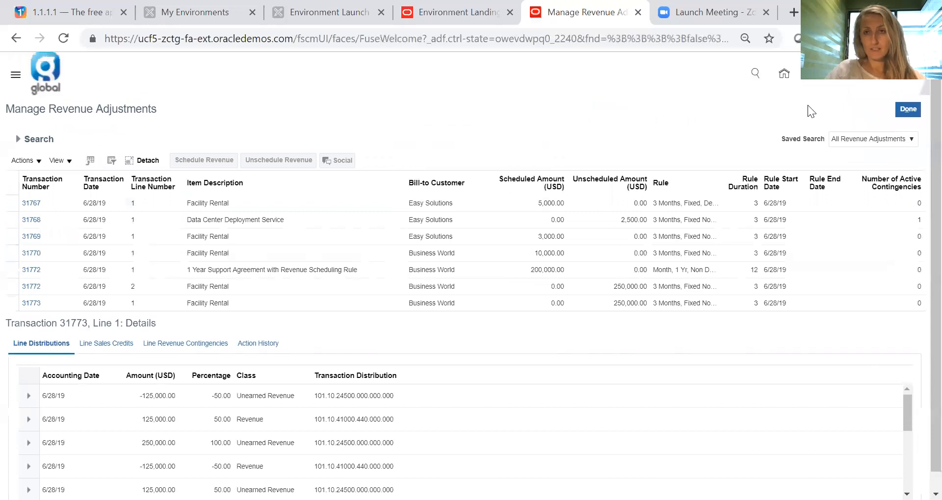
- Reopen Manage Revenue Adjustments, search US1 Business Unit transactions dated 6/28/19 to check the line's active contingencies, and close the page
click(906, 109)
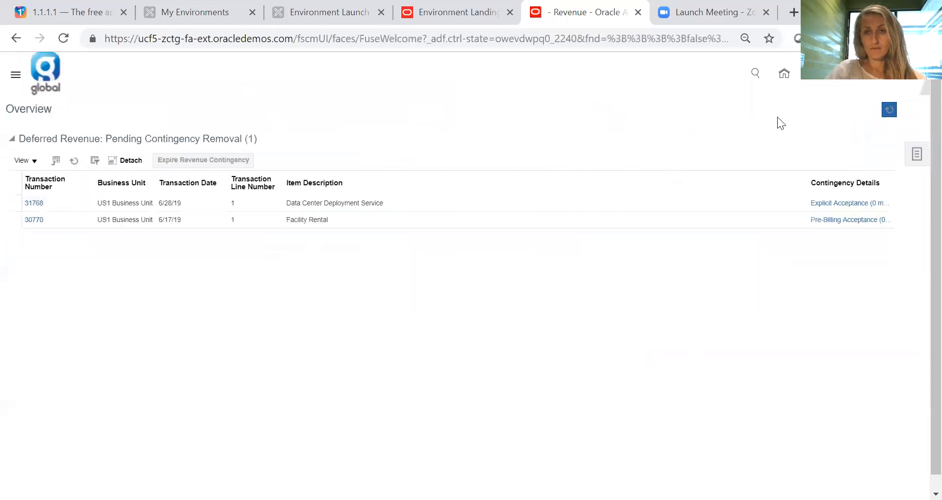
click(917, 156)
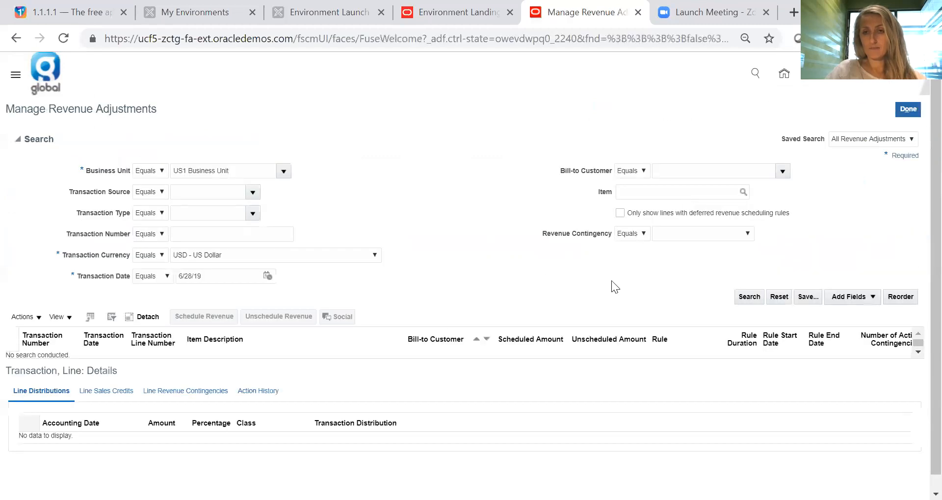
click(749, 297)
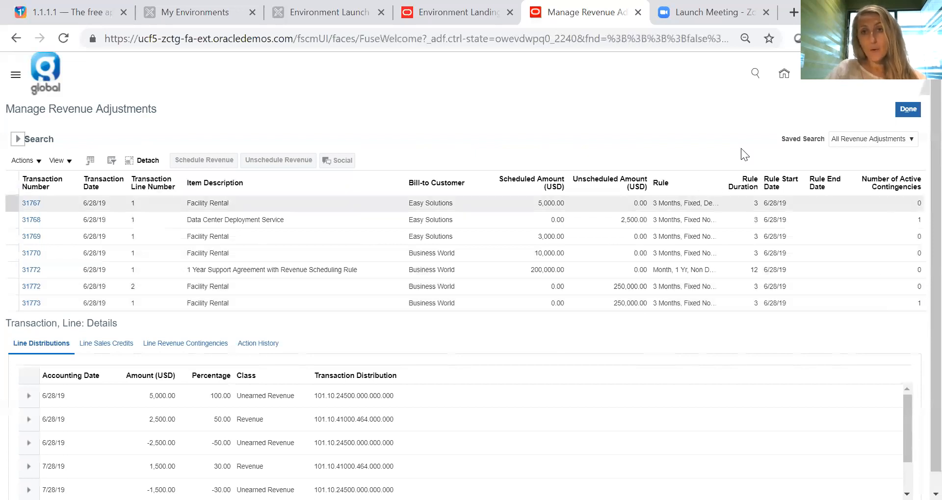
click(911, 112)
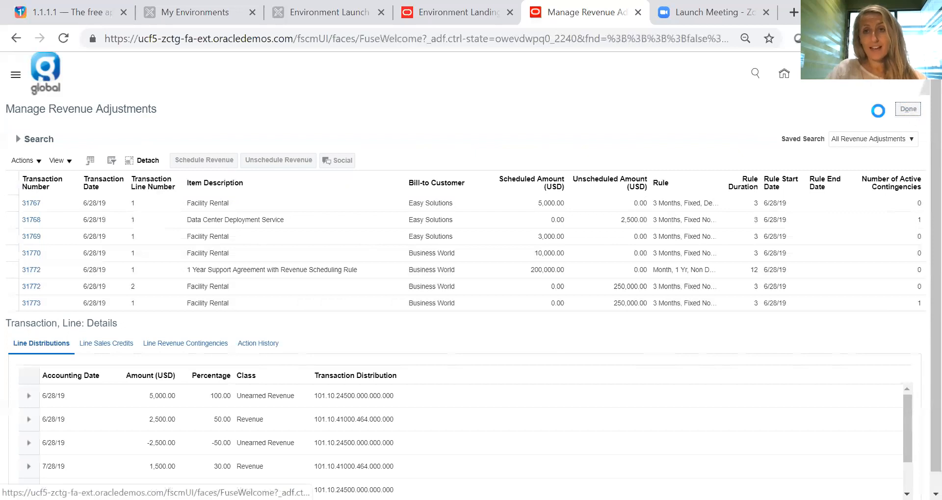